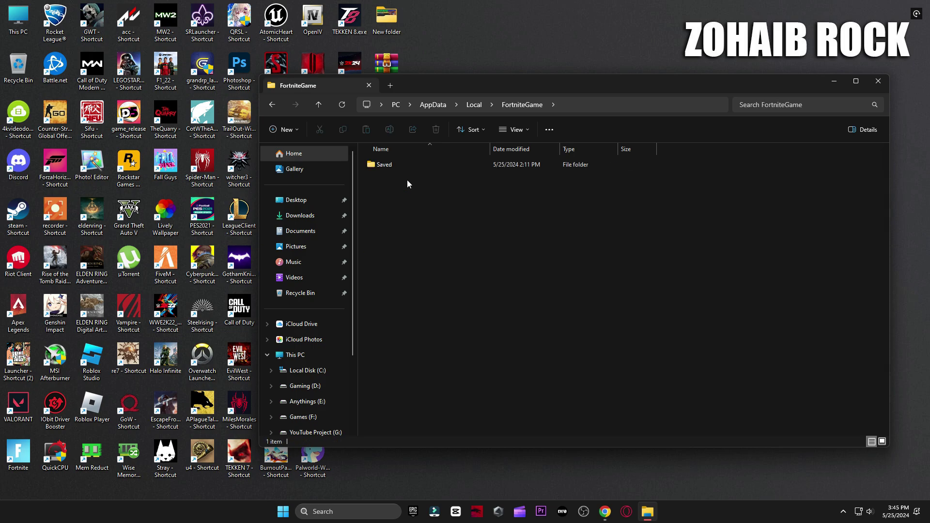
Delete all configuration files in FortniteGame's Saved\Config\WindowsClient folder
double_click(393, 166)
double_click(397, 181)
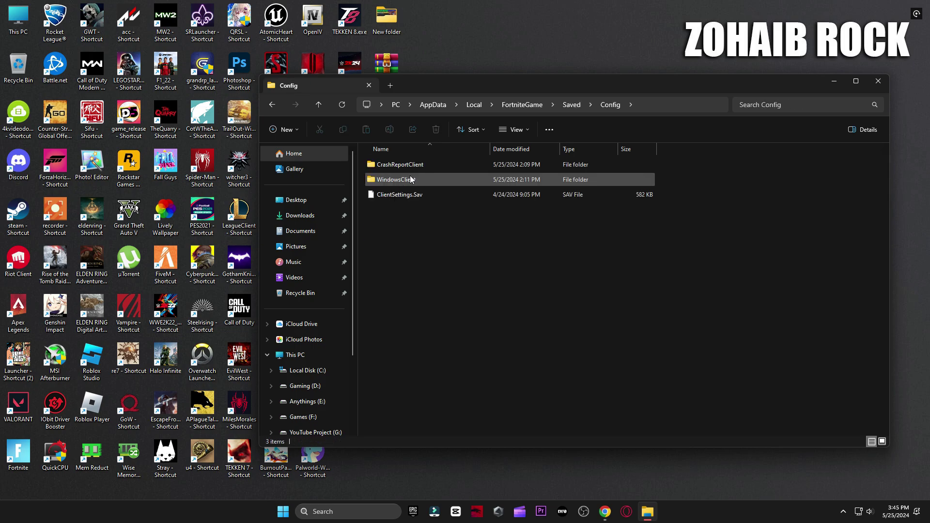
double_click(409, 178)
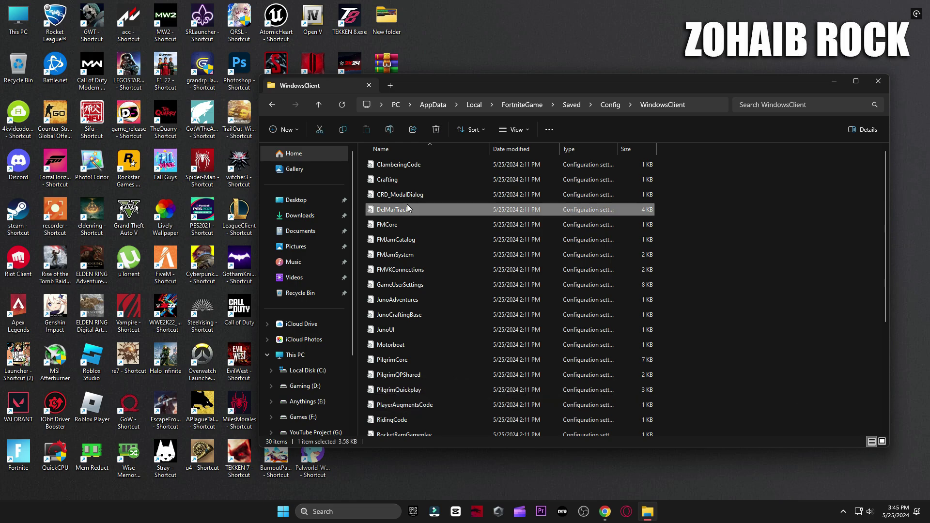
key(ctrl+a)
scroll(388, 201, down, 4)
key(Delete)
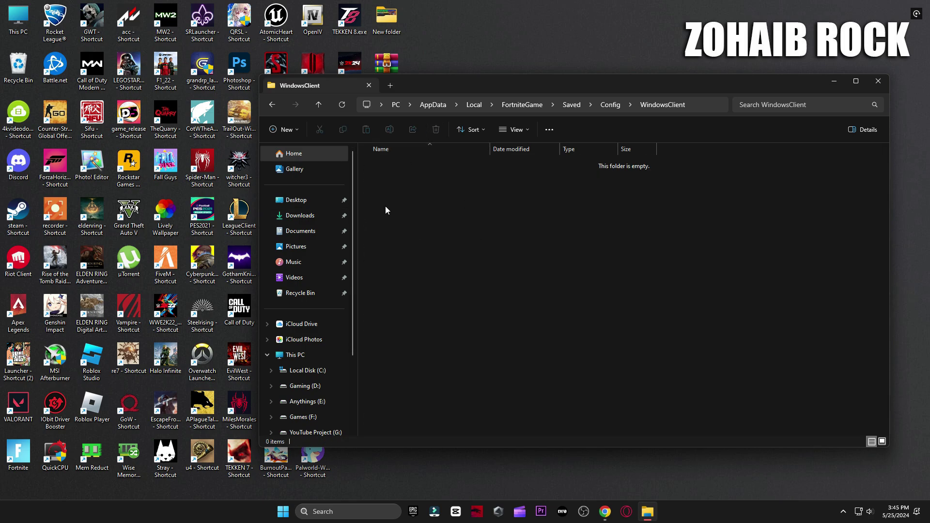
Delete everything inside the CrashReportClient folder of FortniteGame's Config folder
click(273, 106)
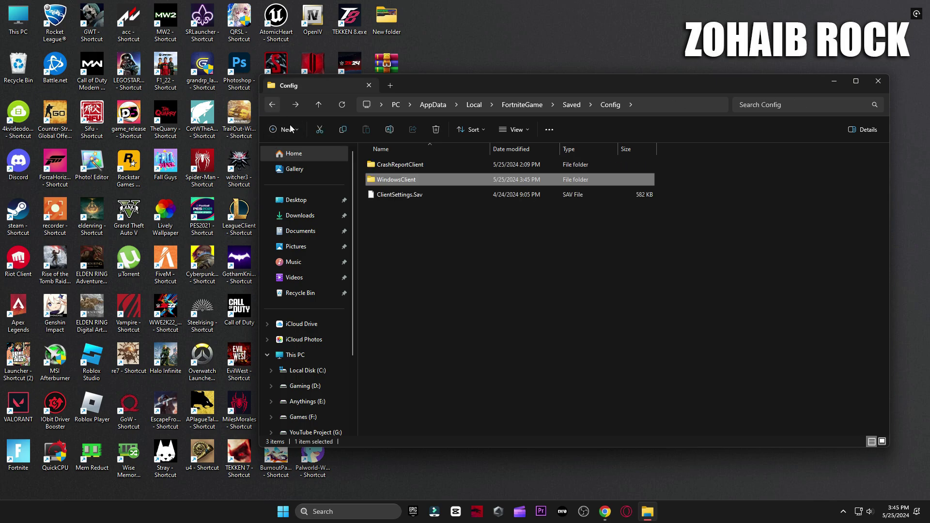
double_click(381, 166)
drag(468, 285, 411, 145)
key(Delete)
Check the Crashes and webcache_4430 folders in FortniteGame's Saved folder for leftover files
click(273, 106)
key(BackSpace)
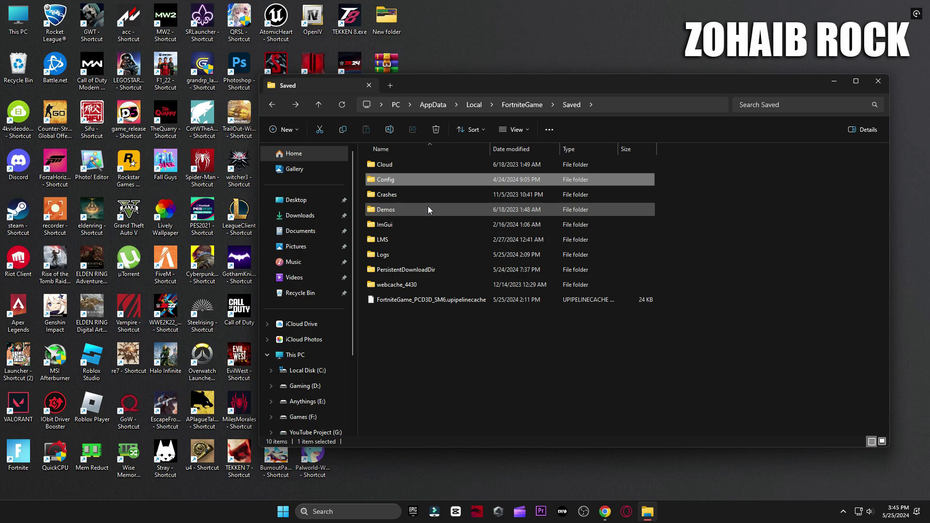
double_click(405, 195)
key(BackSpace)
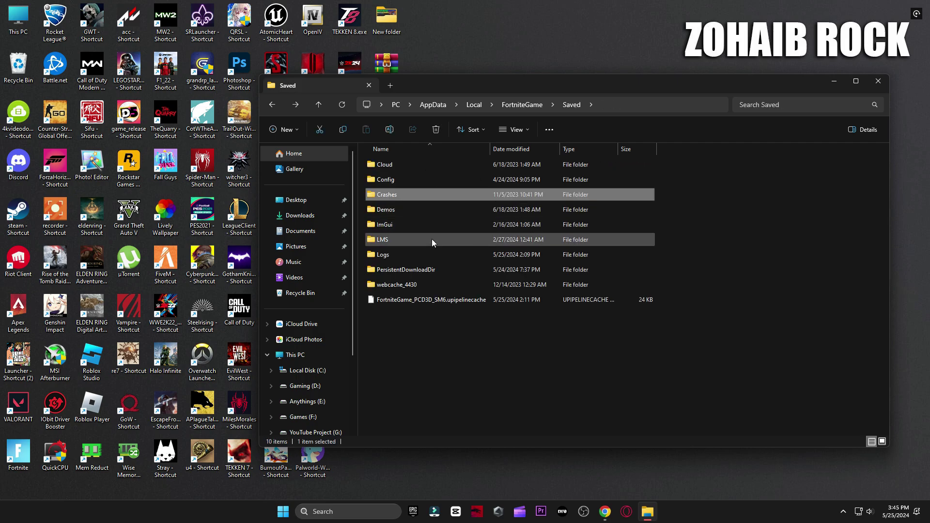
double_click(409, 284)
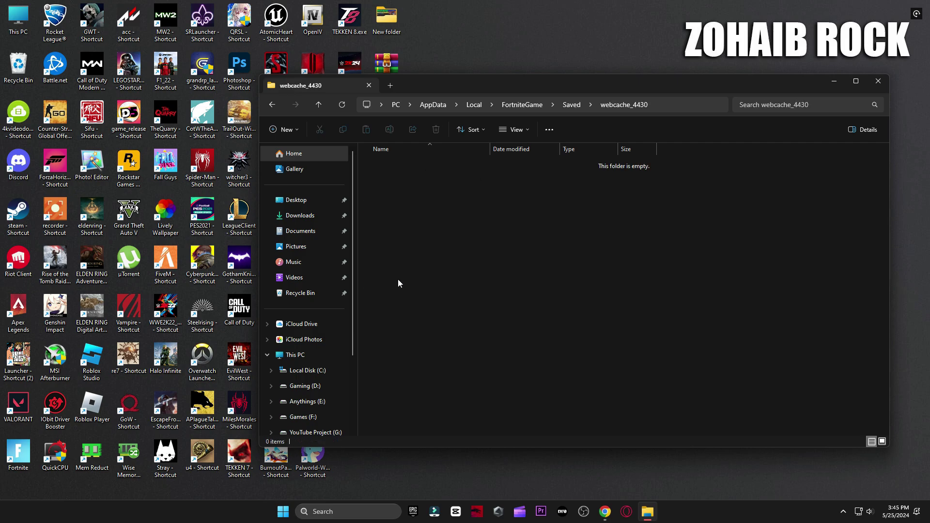
Go back to AppData's Local folder and open the Crashes folder under EpicGamesLauncher\Saved
key(BackSpace)
key(BackSpace)
key(BackSpace)
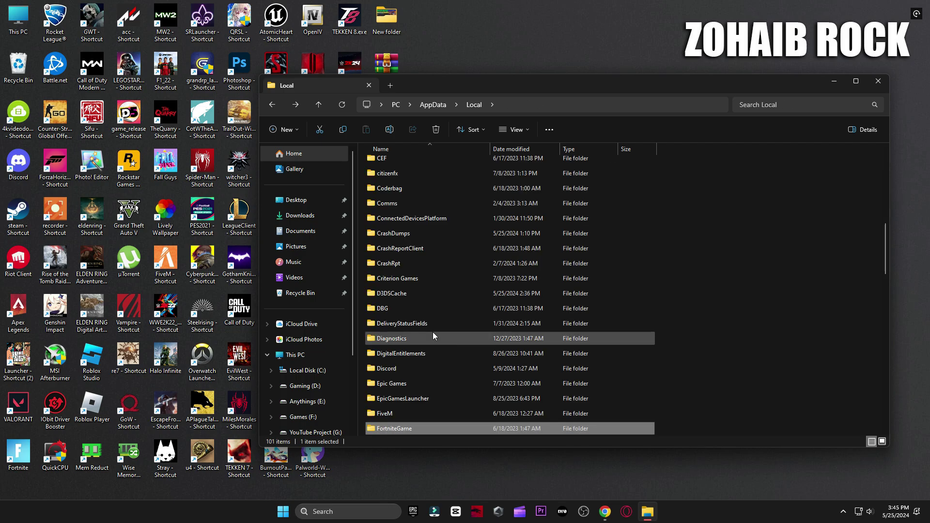
double_click(413, 399)
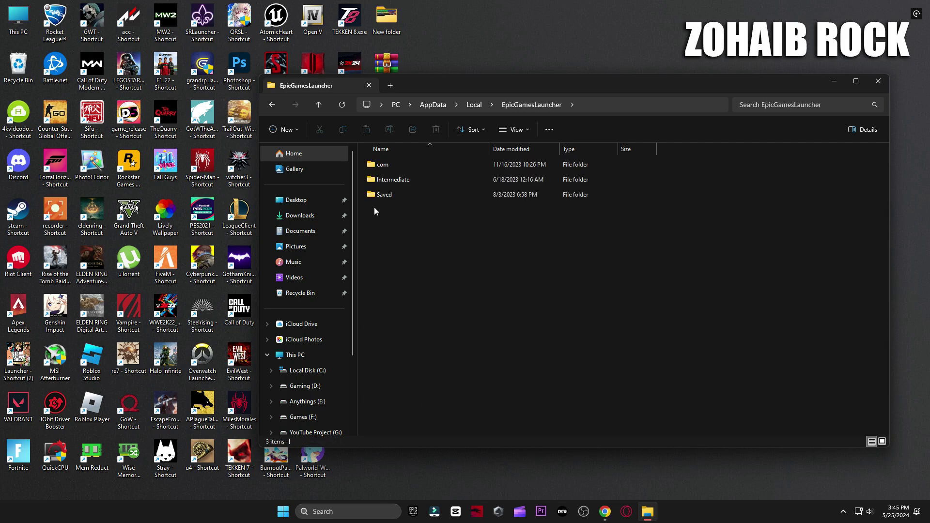
double_click(405, 195)
double_click(416, 179)
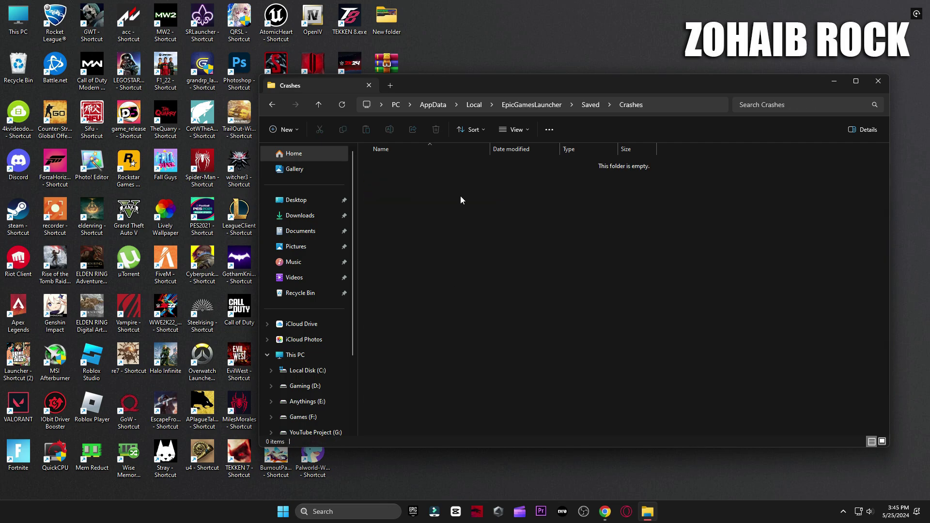
Delete all files in the Cache folder of EpicGamesLauncher's webcache_4430 and close the folder window
key(BackSpace)
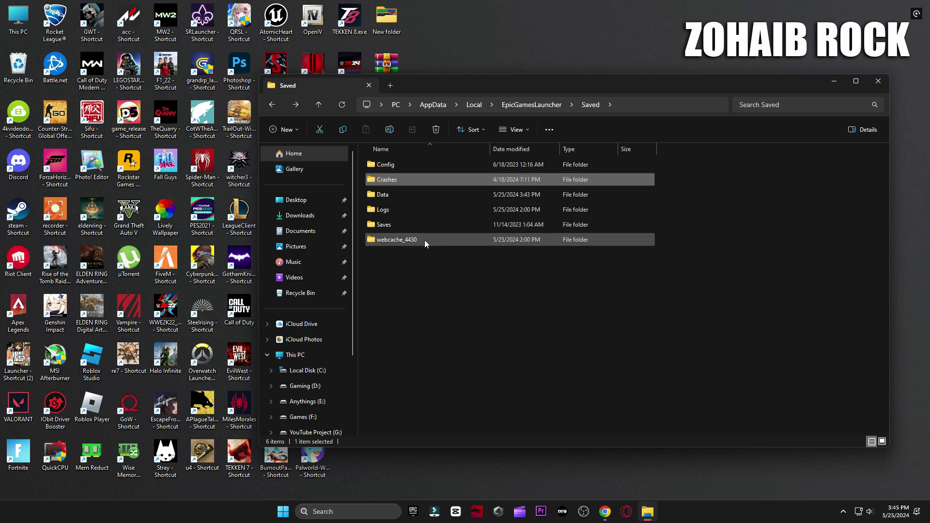
double_click(424, 240)
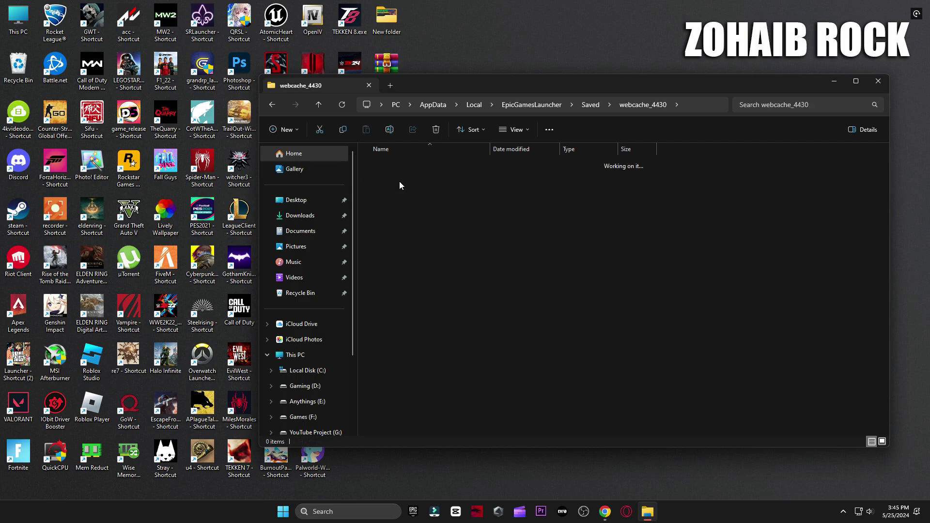
double_click(399, 181)
key(ctrl+a)
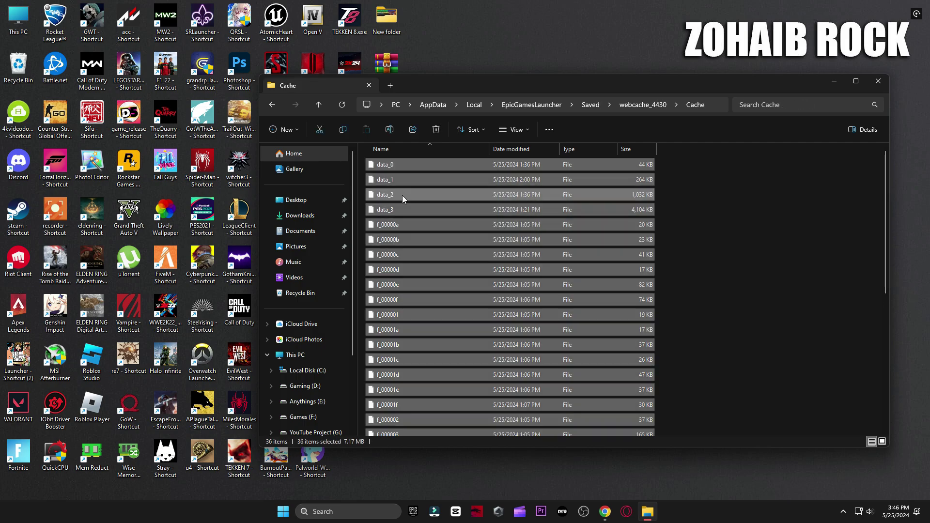
click(435, 132)
click(877, 82)
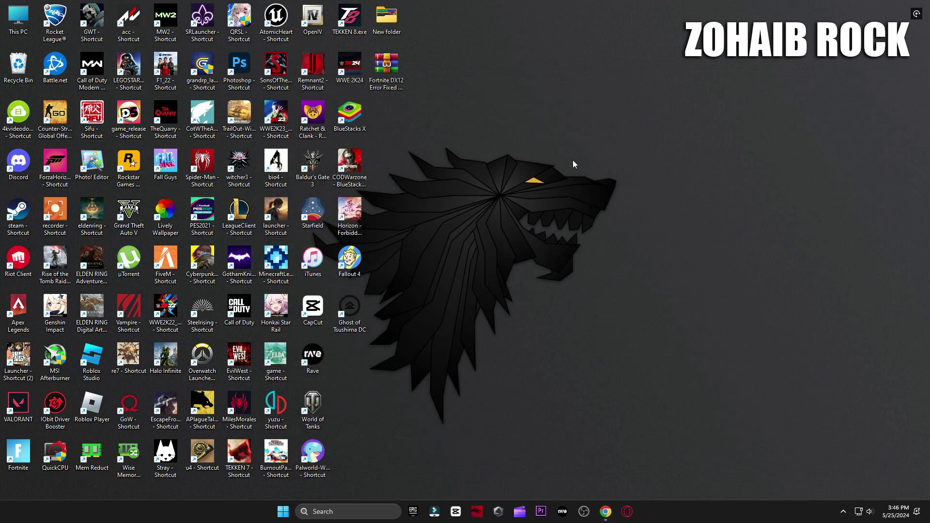
Open the Windows temporary files folder by entering %temp% in the Run dialog
click(358, 513)
text(run)
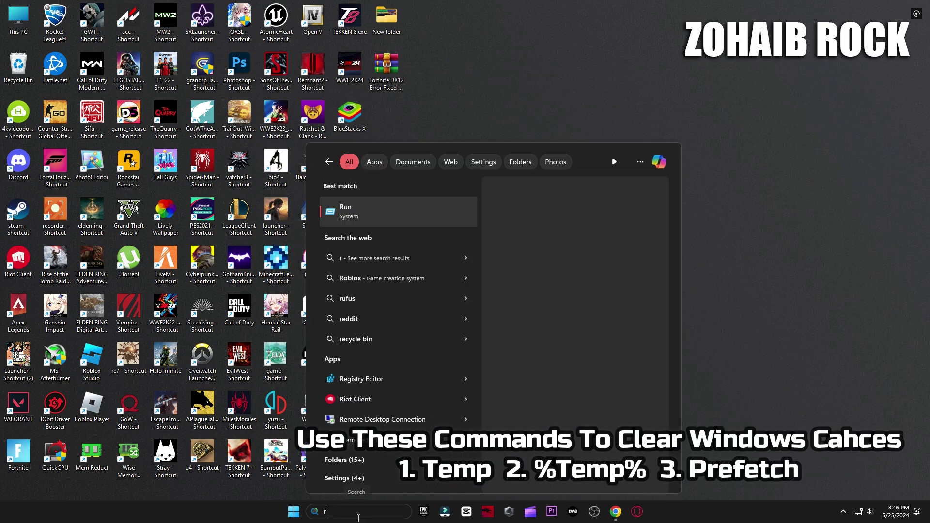
click(389, 208)
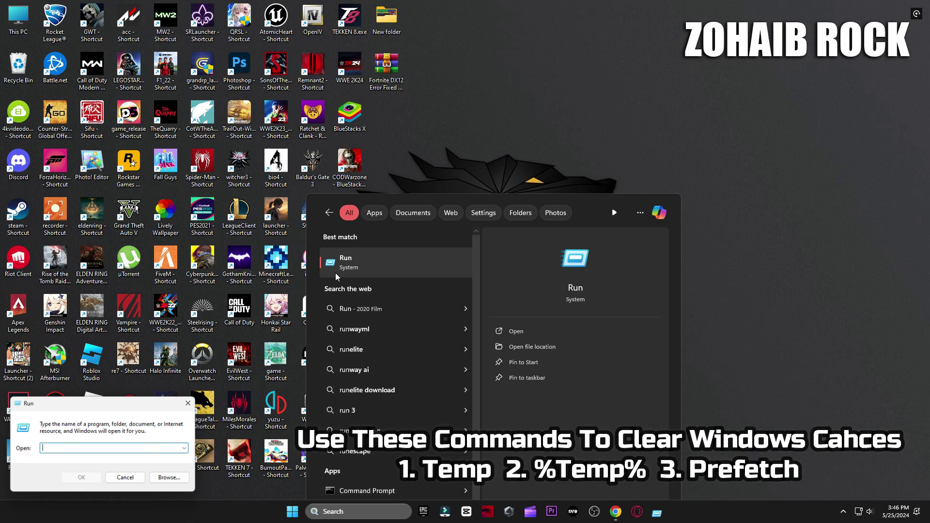
drag(145, 395, 571, 140)
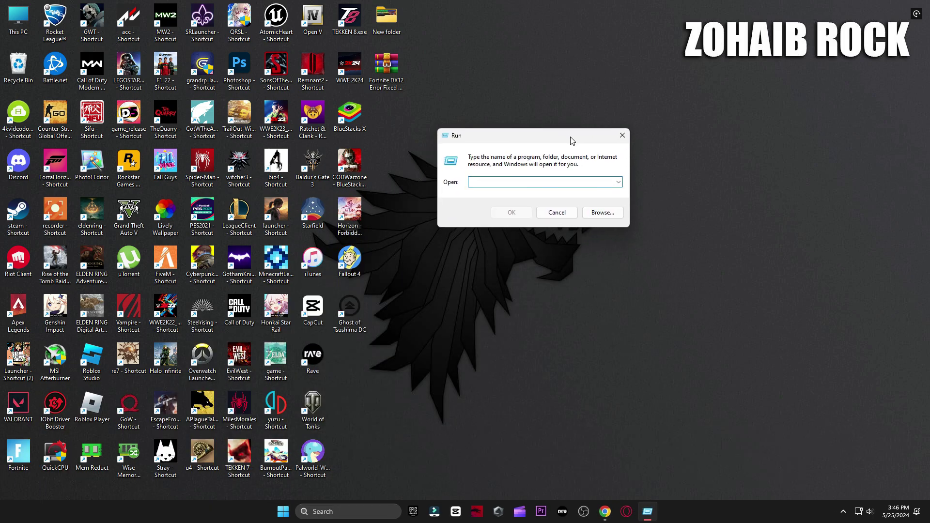
text(a)
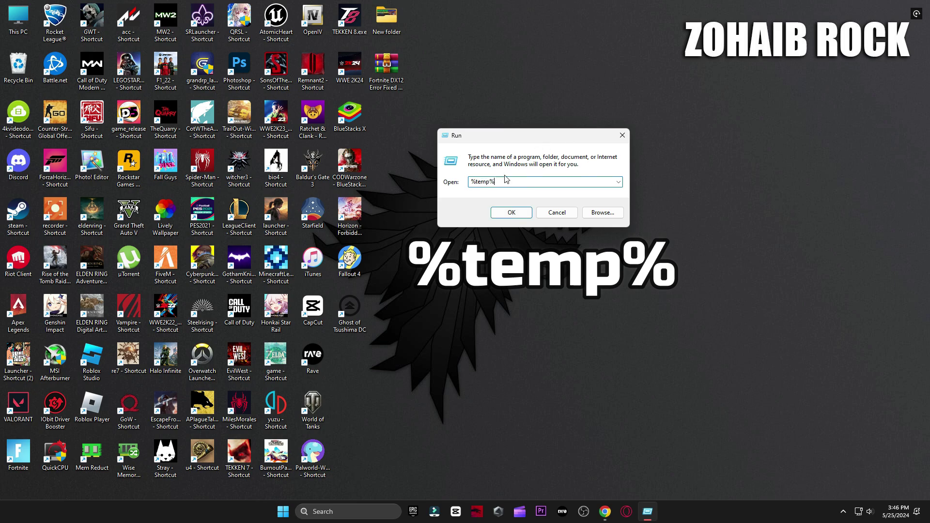
click(511, 212)
Delete everything in the Temp folder, skipping all items that are in use, and close the folder window
click(398, 194)
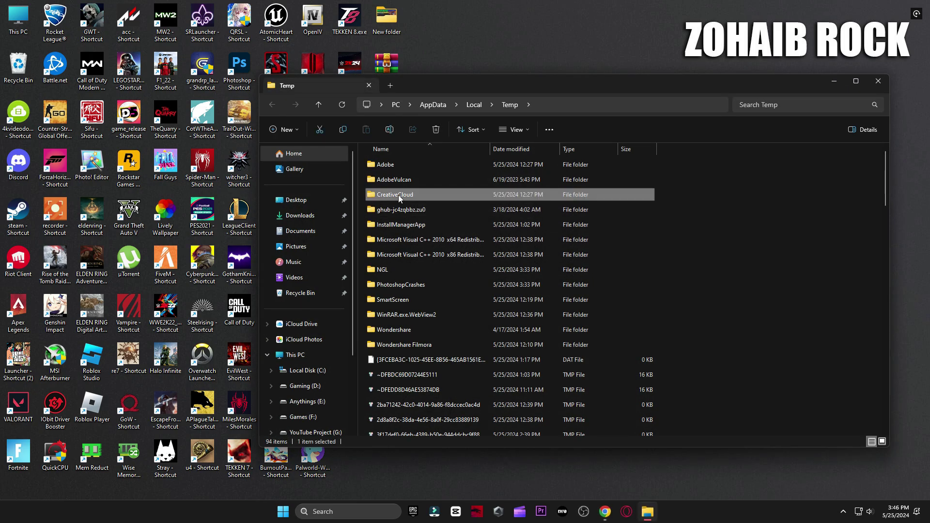
key(ctrl+a)
key(Delete)
click(372, 215)
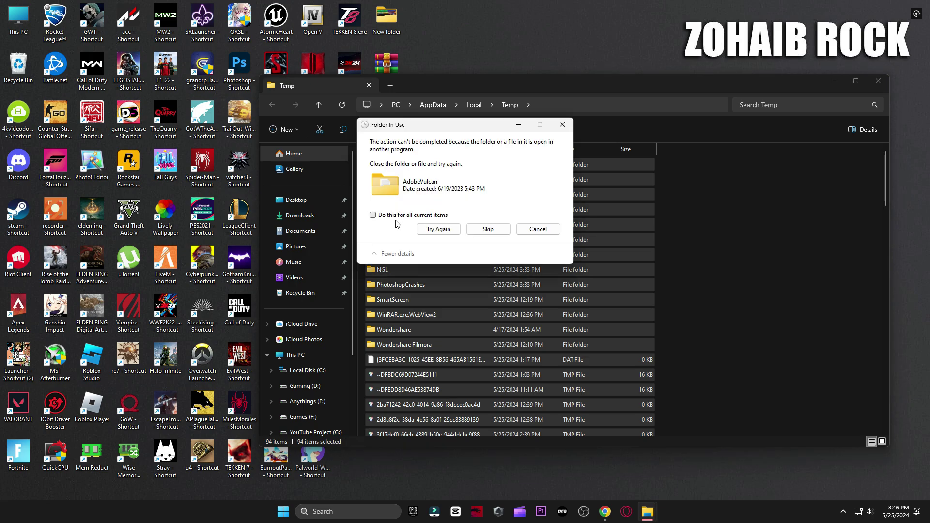
click(488, 229)
click(878, 81)
key(Return)
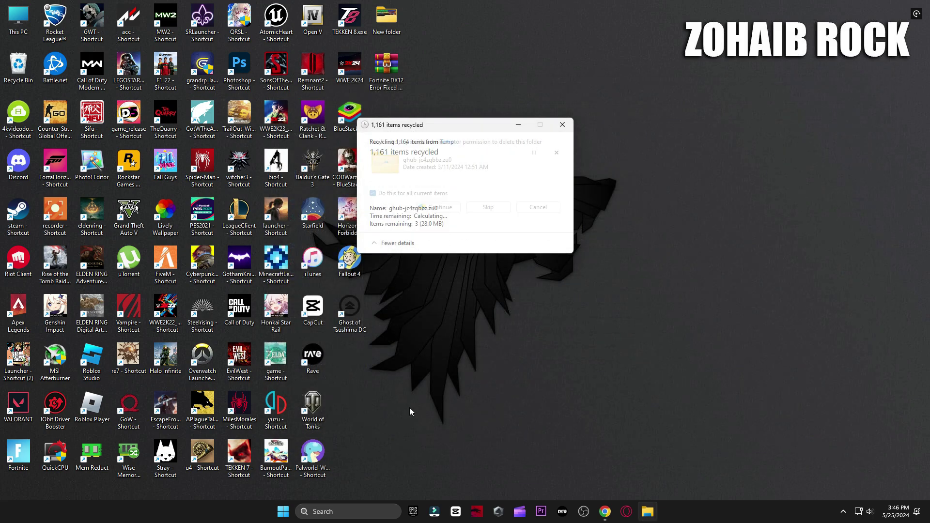
Open the Prefetch folder by entering prefetch in the Run dialog and grant permanent access to it
click(365, 511)
text(run)
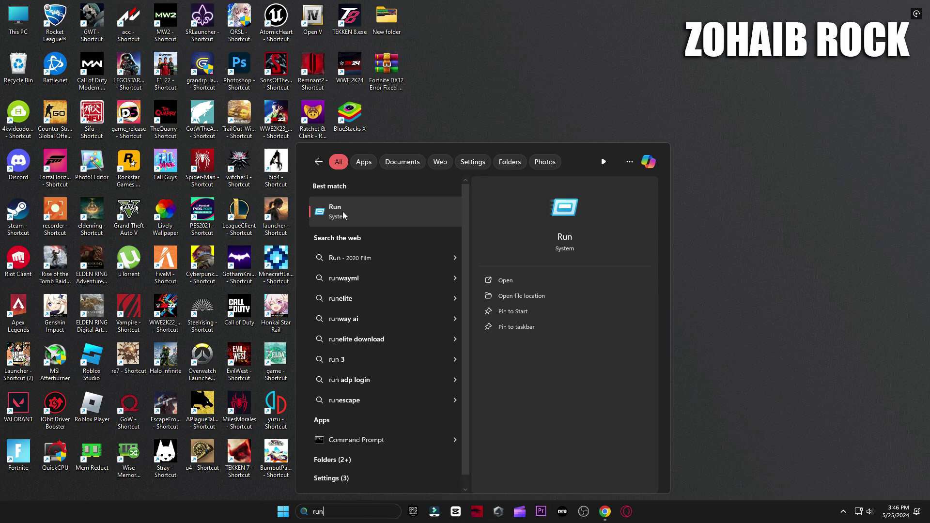
key(Return)
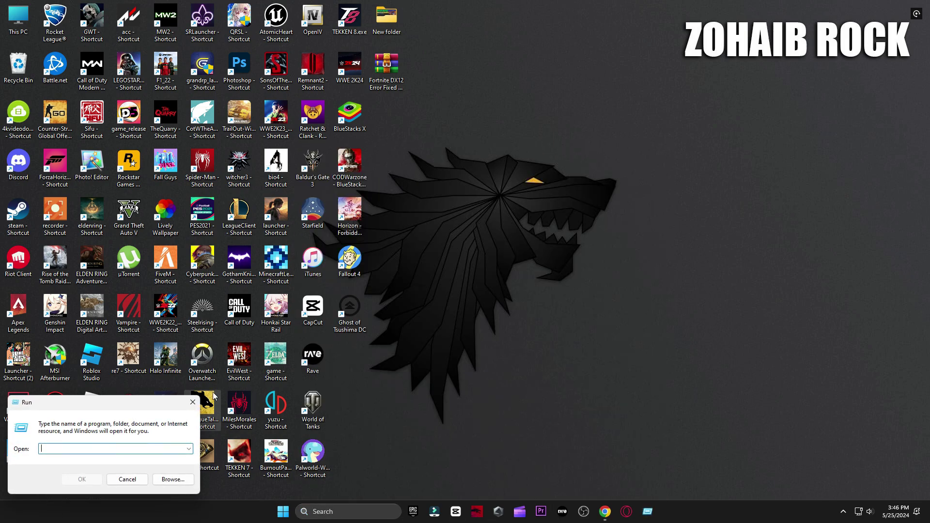
drag(160, 395, 577, 139)
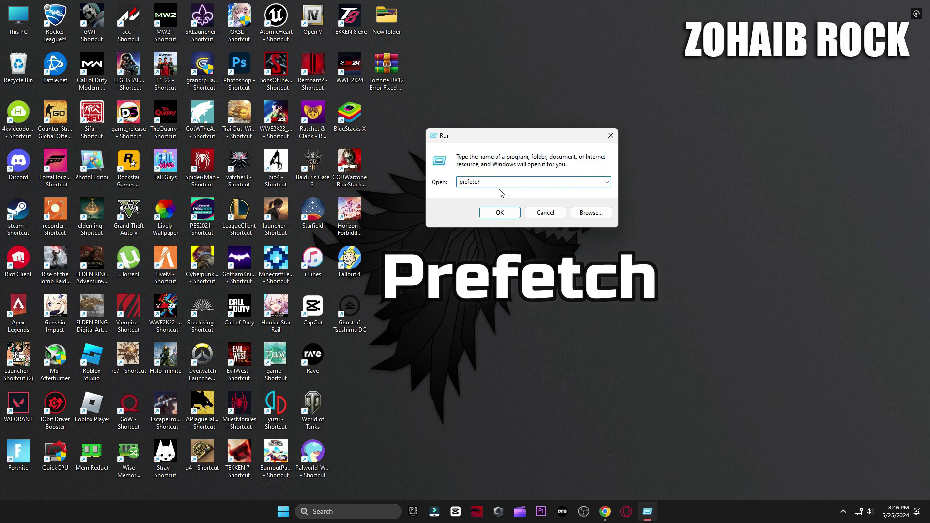
click(499, 213)
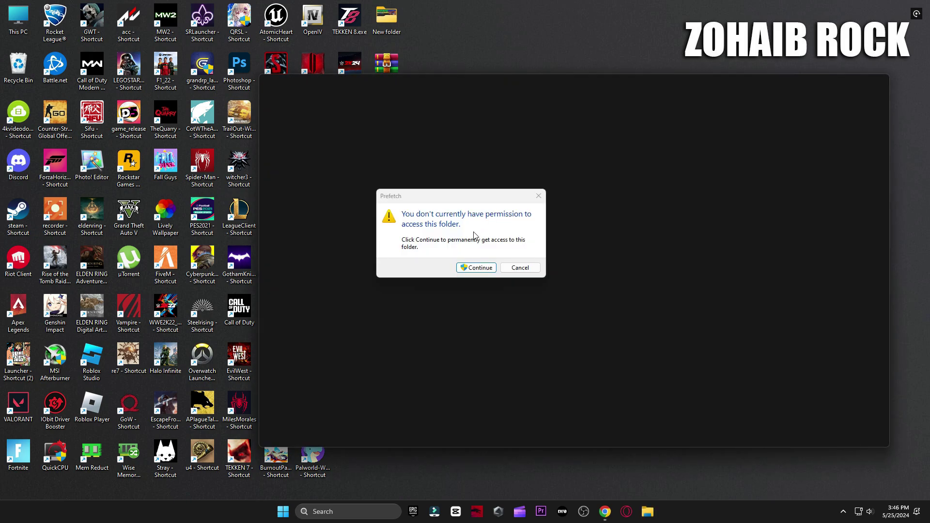
click(475, 265)
Delete all Prefetch files, skipping every item that is in use, and close the folder window
key(ctrl+a)
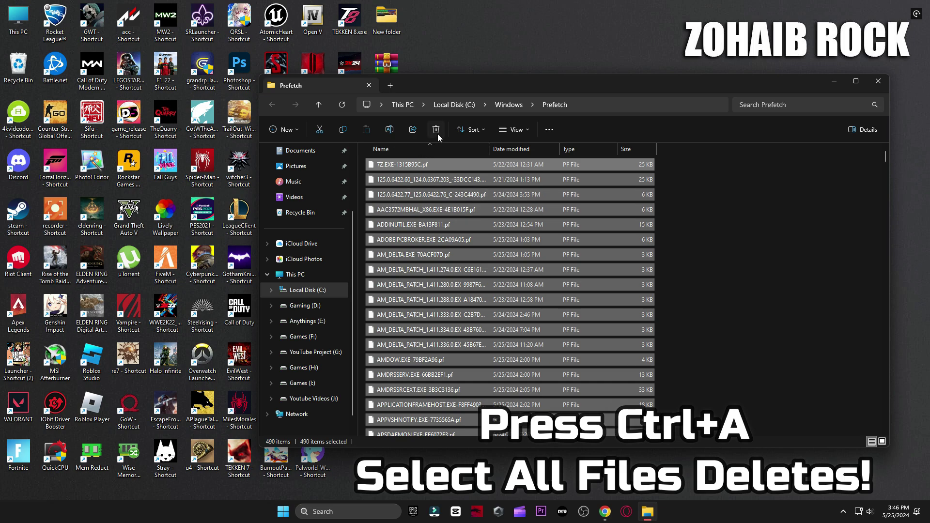
key(Delete)
click(373, 214)
click(488, 230)
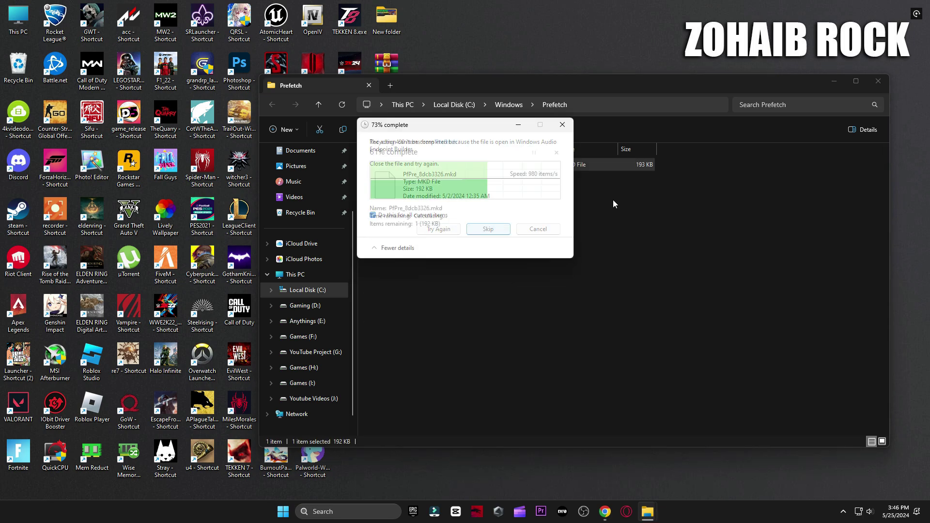
click(878, 81)
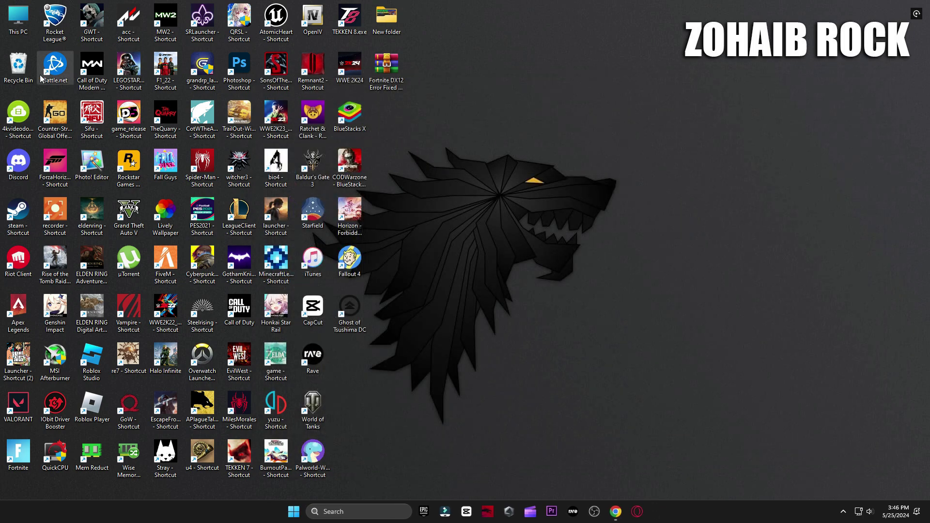
Empty the Recycle Bin, granting administrator permission for the protected files
right_click(18, 67)
click(65, 112)
click(504, 262)
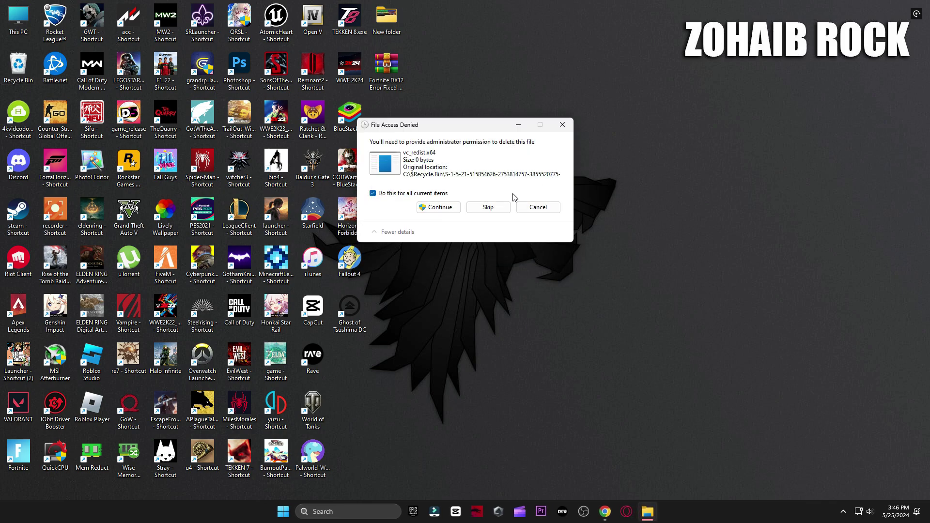
click(438, 206)
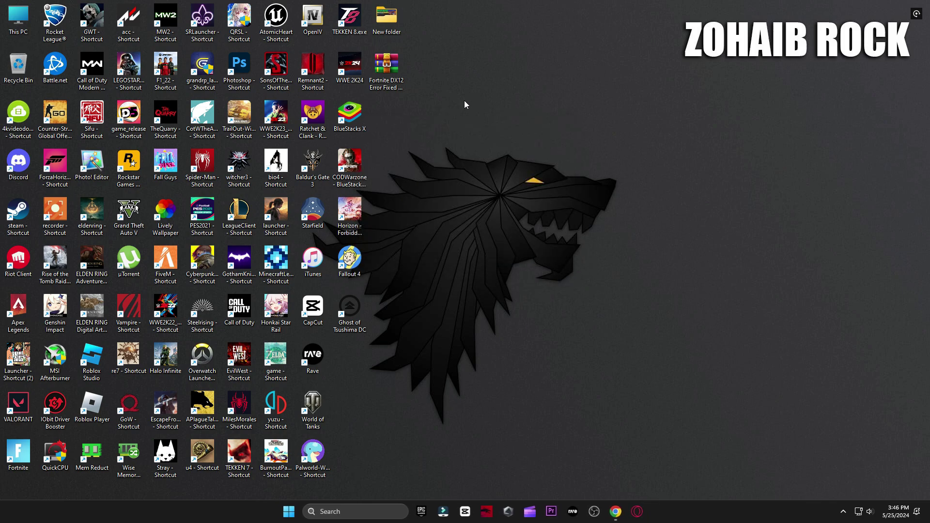
Move the Fortnite DX12 Error Fixed Pack archive to an empty area of the desktop and extract it to its own folder
drag(390, 72, 415, 81)
drag(695, 155, 741, 190)
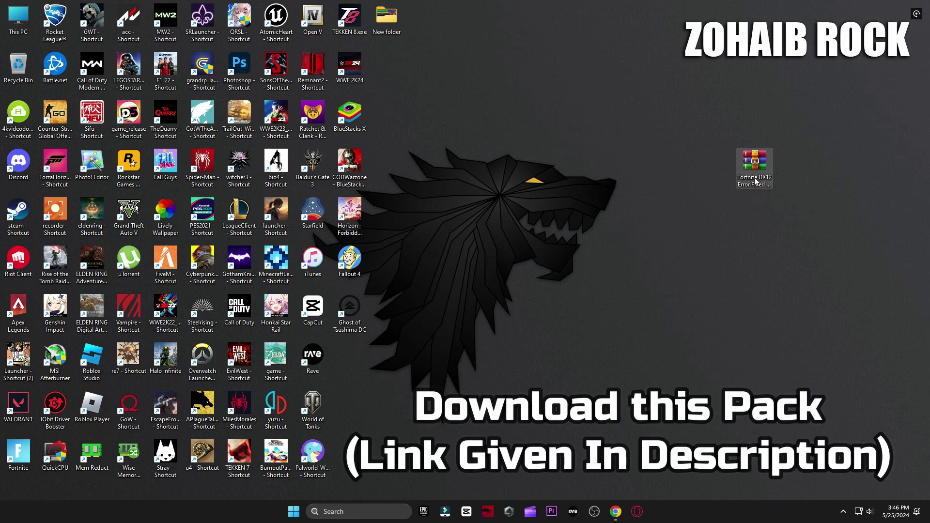
right_click(754, 178)
mouse_move(778, 351)
click(593, 403)
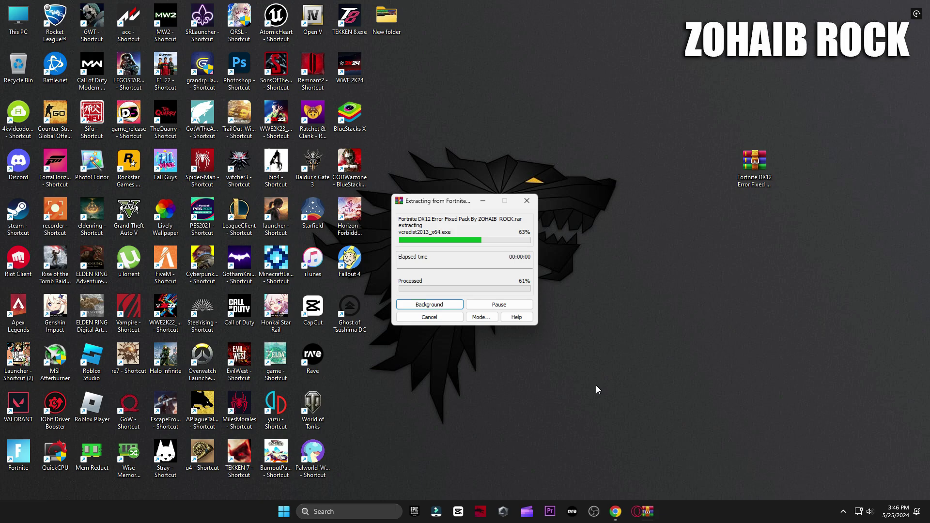
Place the extracted Fortnite DX12 Error Fixed Pack folder beside its archive and open it
drag(349, 356, 717, 162)
click(708, 184)
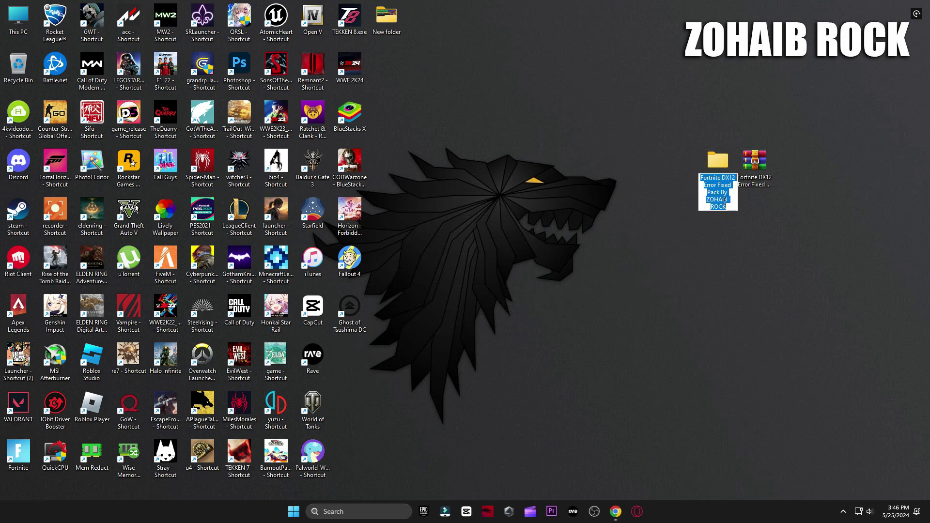
key(Return)
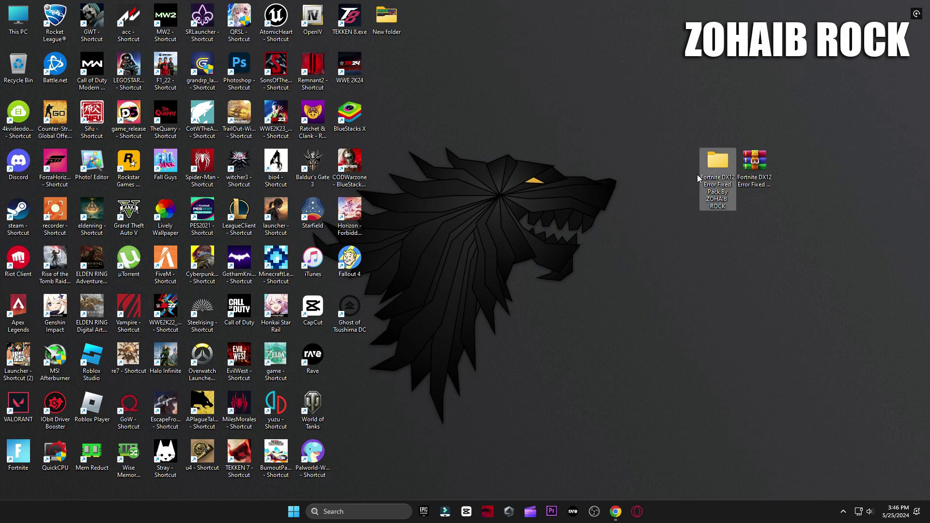
double_click(707, 167)
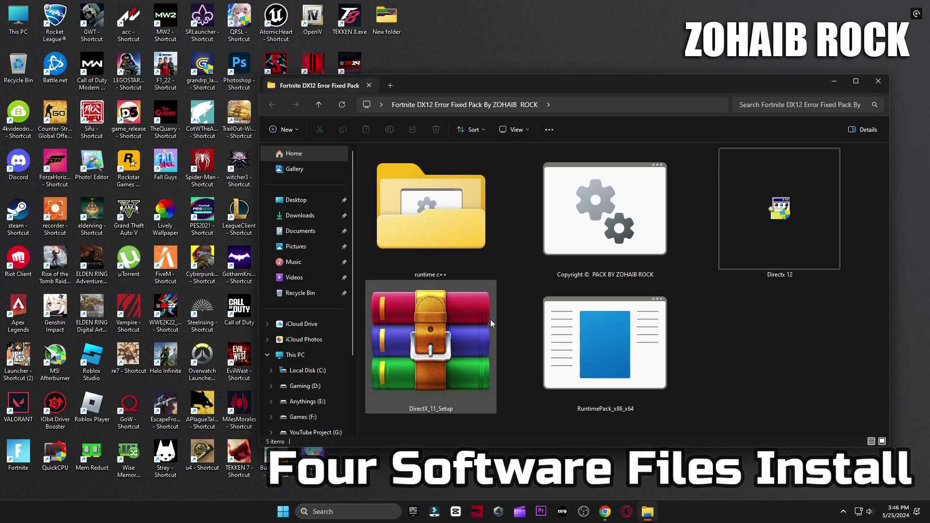
Run DXSETUP.exe from the DirectX_11_Setup archive, complete the DirectX installation, and close the archive
double_click(425, 346)
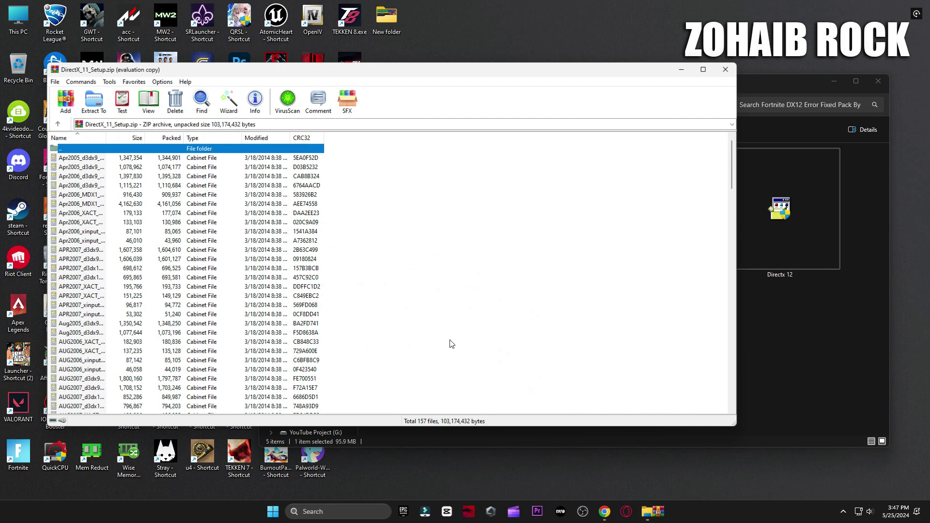
scroll(524, 257, down, 20)
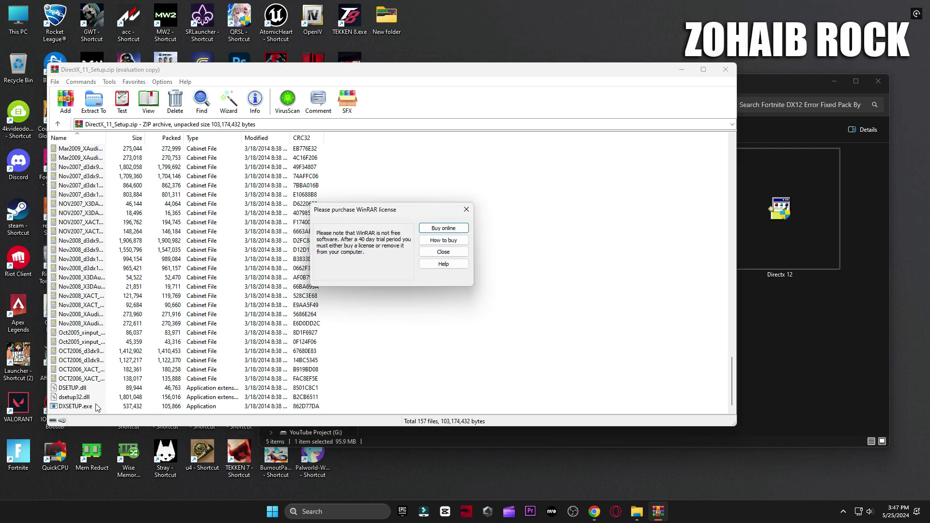
click(435, 256)
double_click(75, 406)
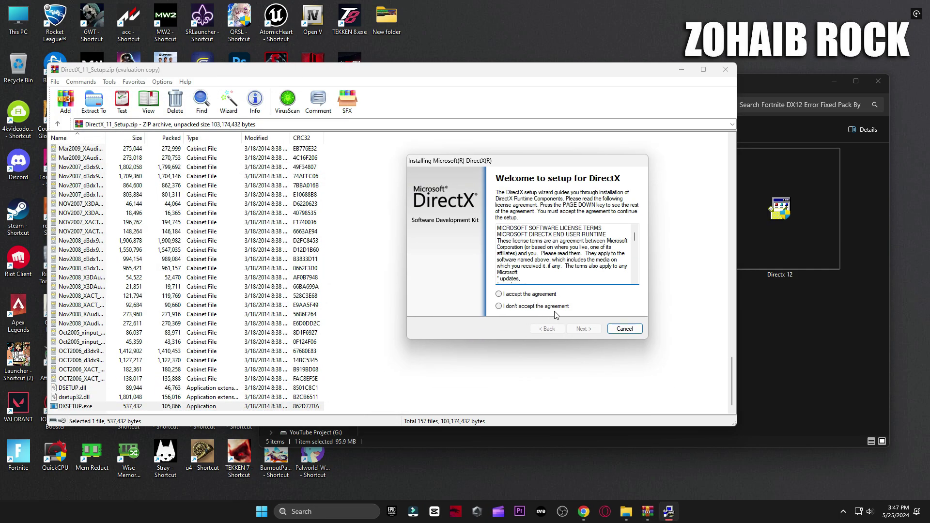
click(596, 332)
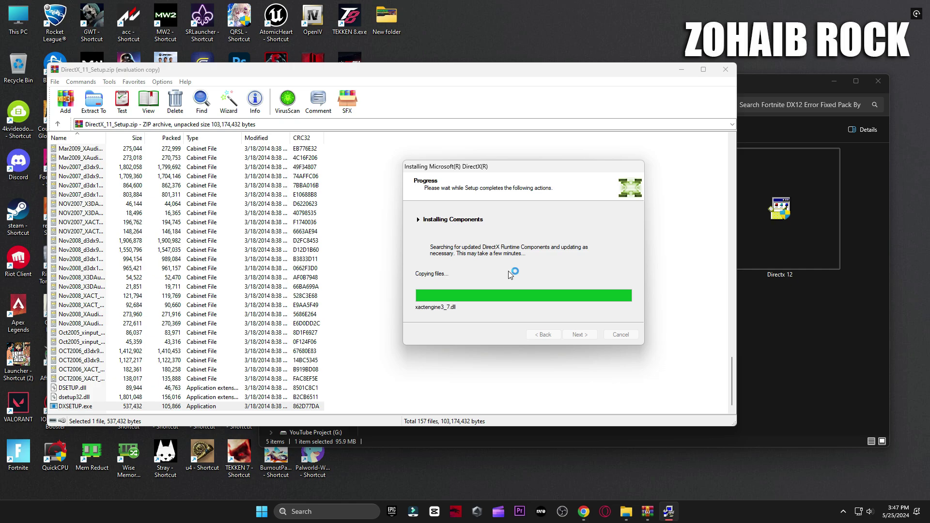
click(577, 334)
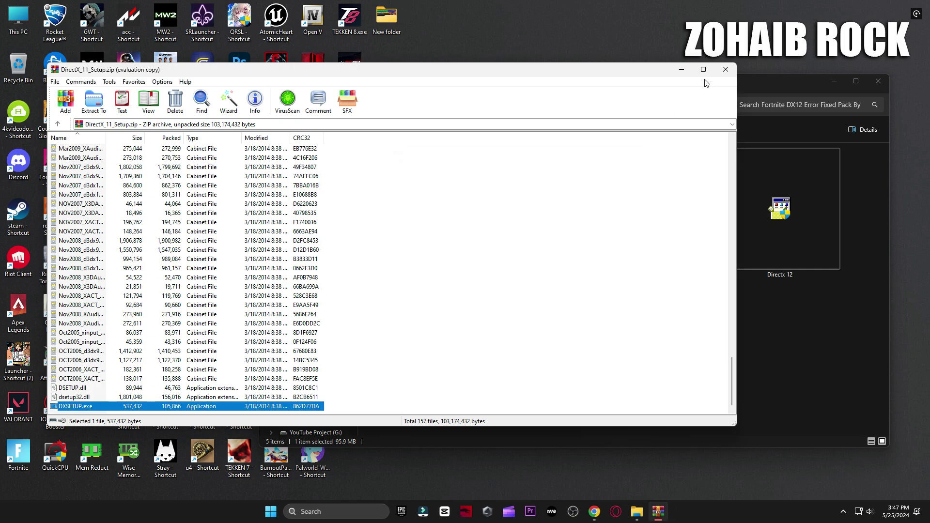
click(725, 69)
Run the Directx 12 installer from the fix pack folder, accepting the license agreement, and finish its setup wizard
double_click(752, 252)
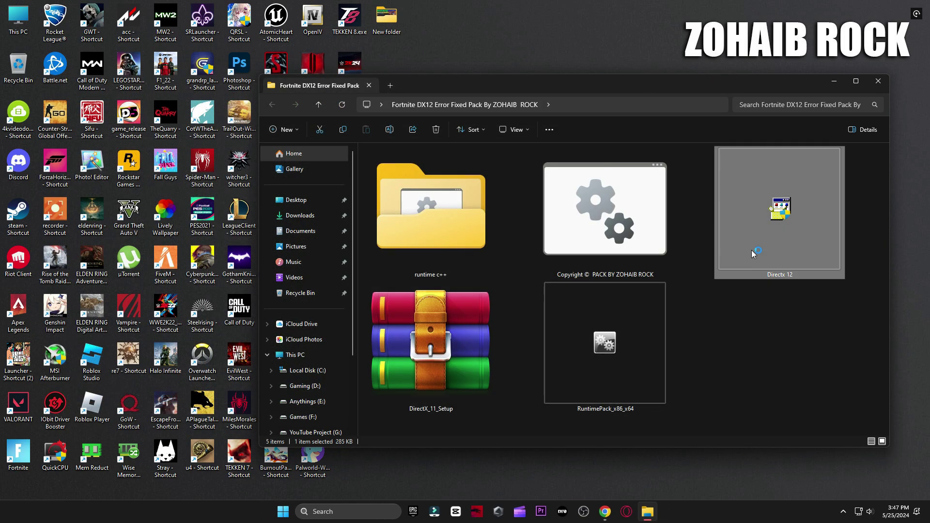
click(165, 190)
click(238, 225)
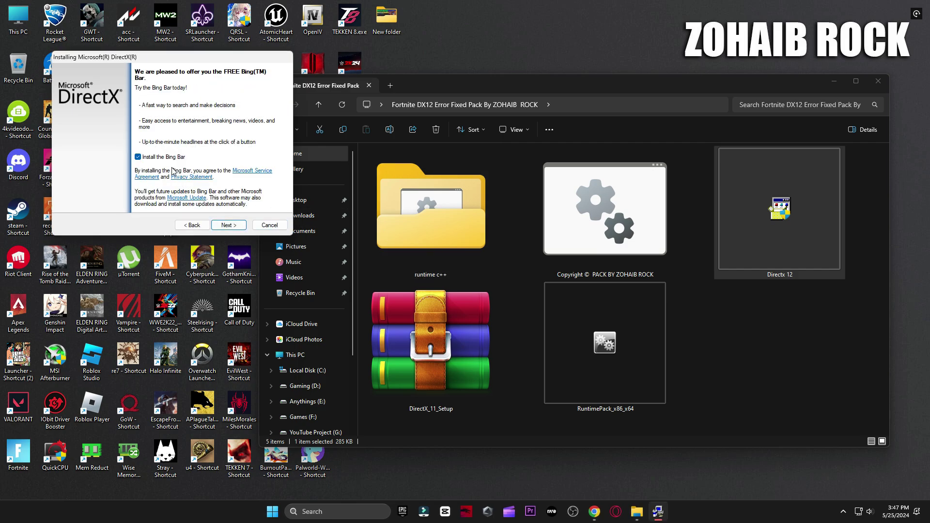
click(228, 226)
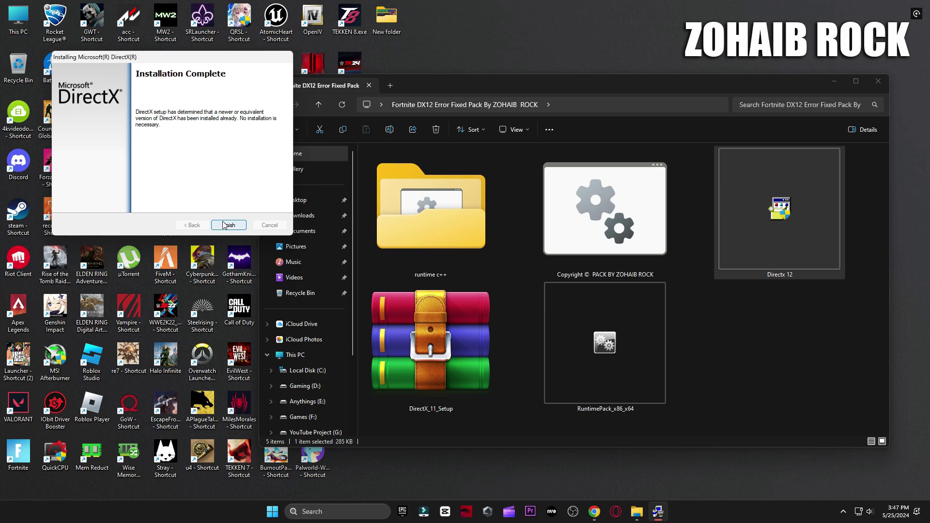
click(228, 225)
Install RuntimePack_x86_x64 and run install_all from the runtime c++ folder to add the Visual C++ runtimes, closing the folder window
double_click(604, 355)
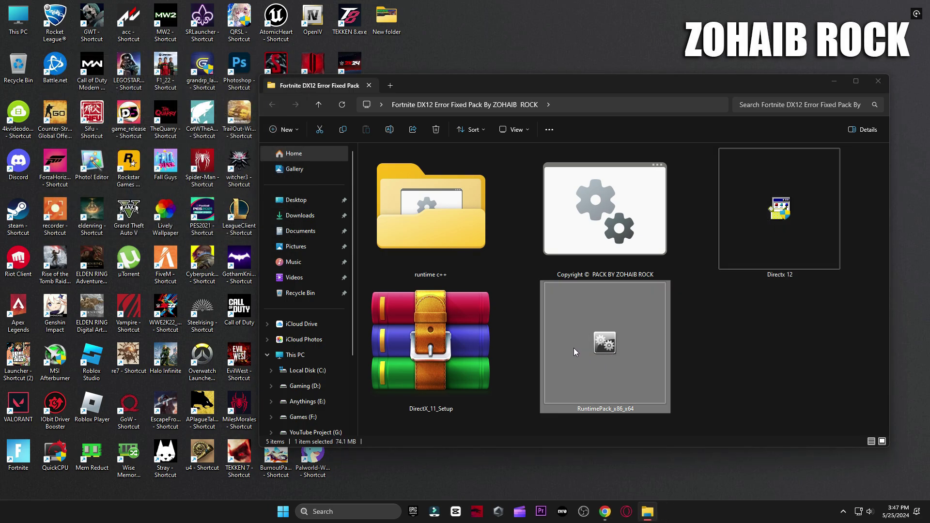
click(441, 261)
double_click(411, 181)
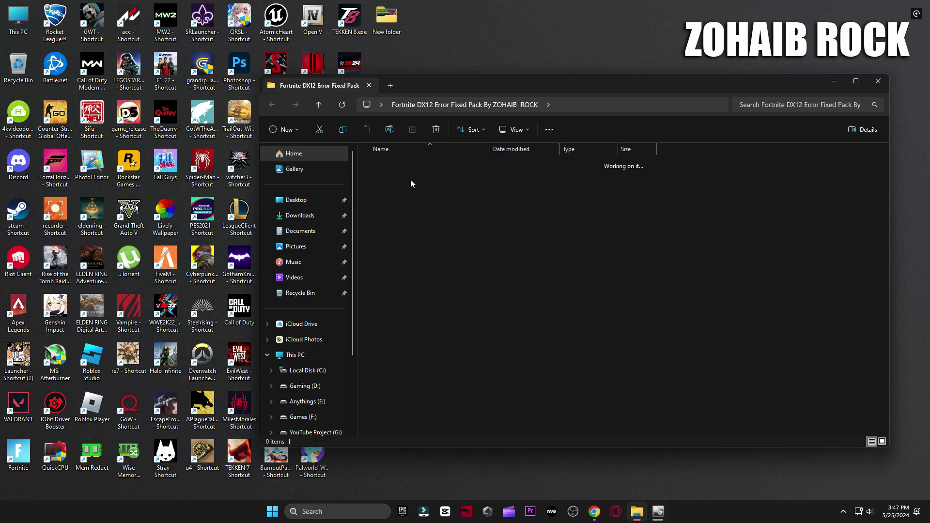
double_click(390, 165)
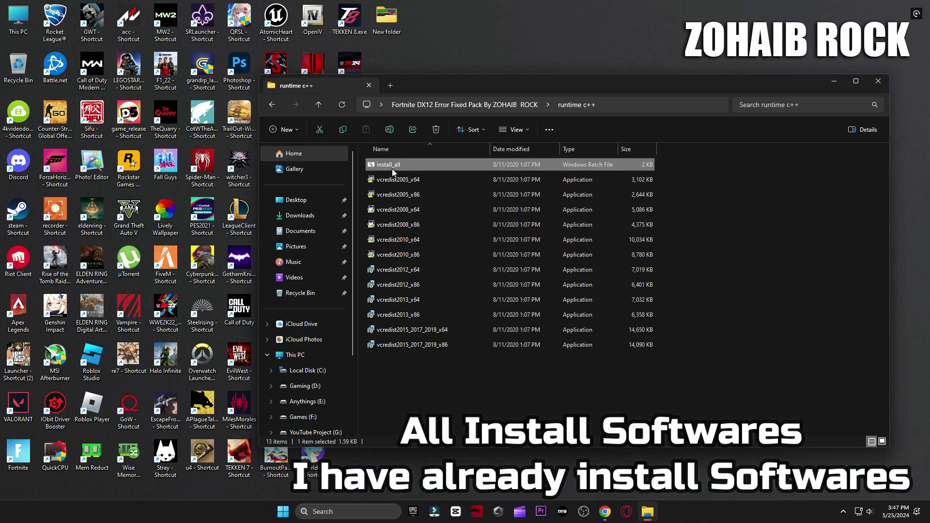
click(878, 81)
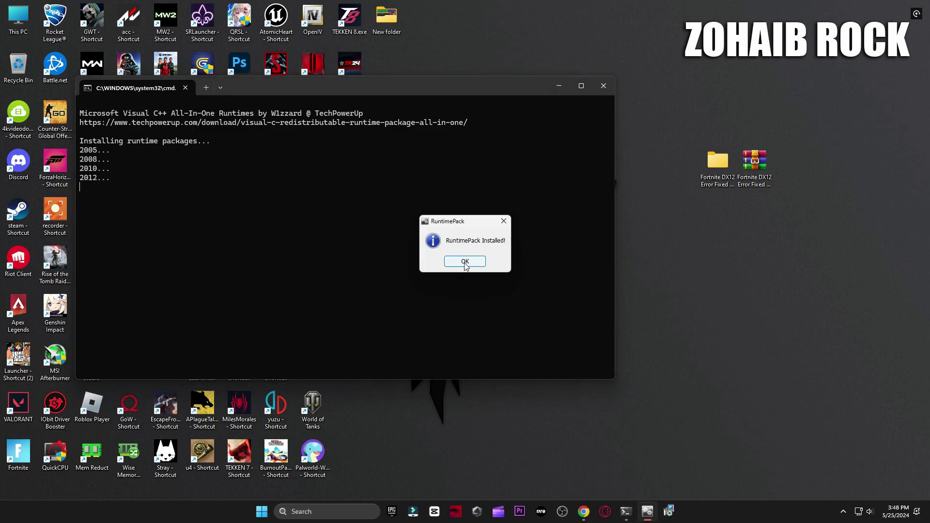
click(464, 262)
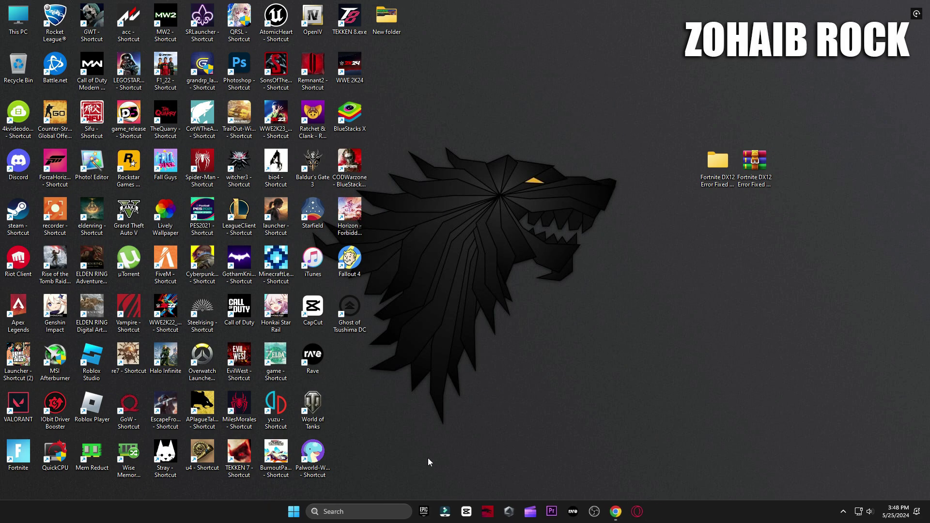
Launch Fortnite from the Epic Games Launcher library, declining the automatic best settings and skipping the intro video
click(424, 511)
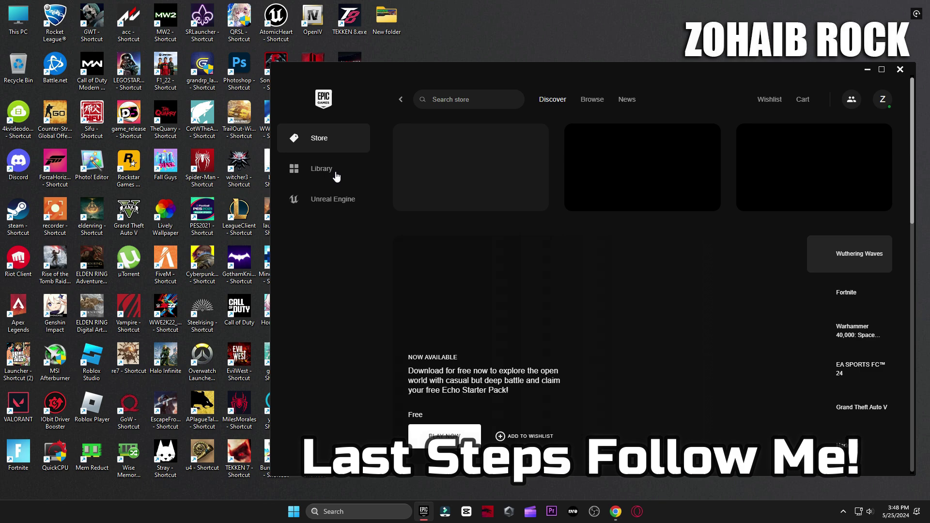
click(328, 171)
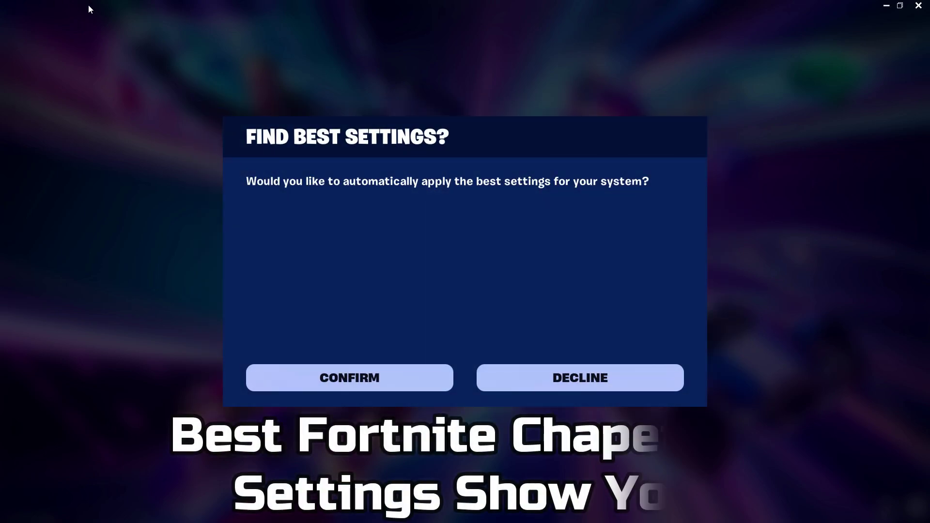
click(598, 385)
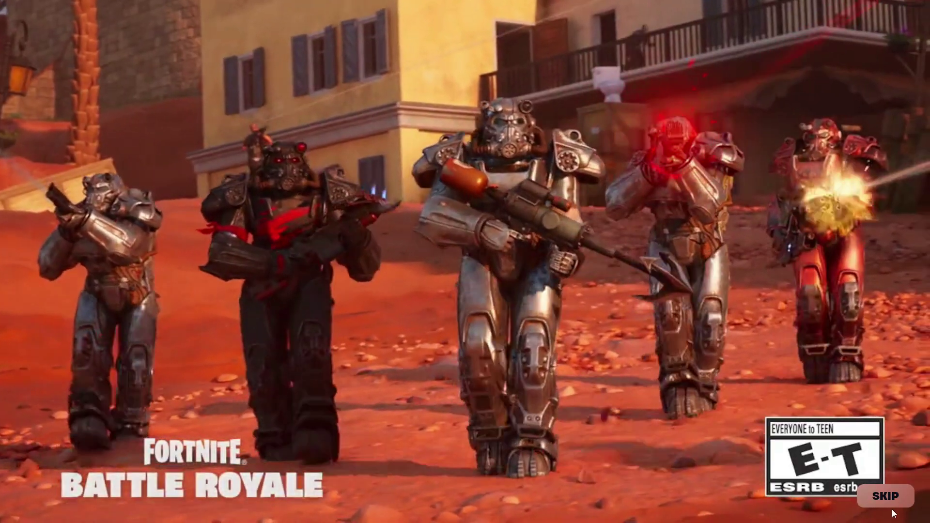
click(889, 499)
Set Fortnite's Rendering Mode to Performance – Lower Graphical Fidelity in the video settings, apply it, and restart the game
click(876, 35)
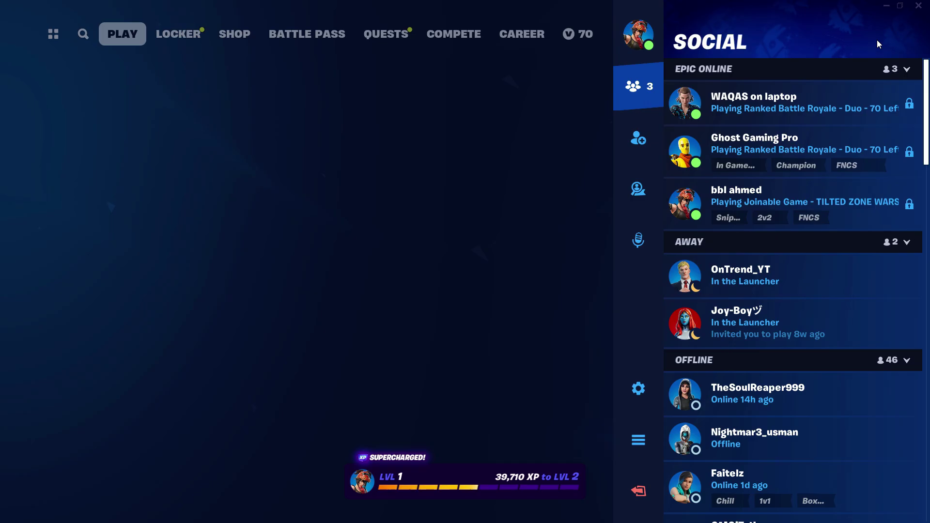
click(635, 388)
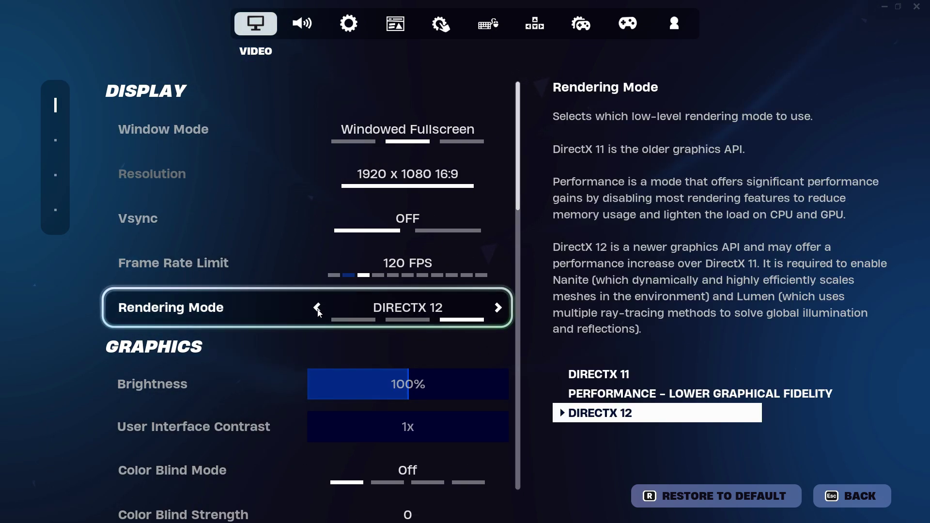
click(318, 308)
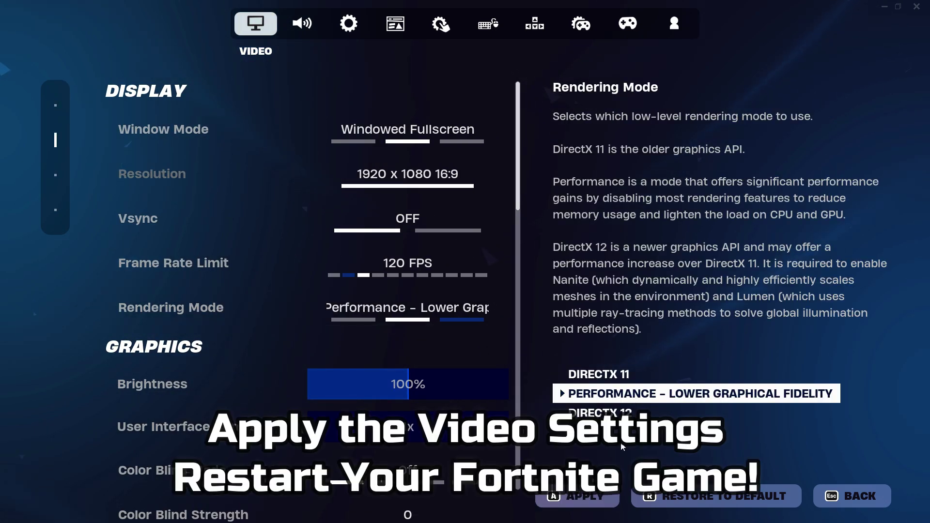
click(577, 495)
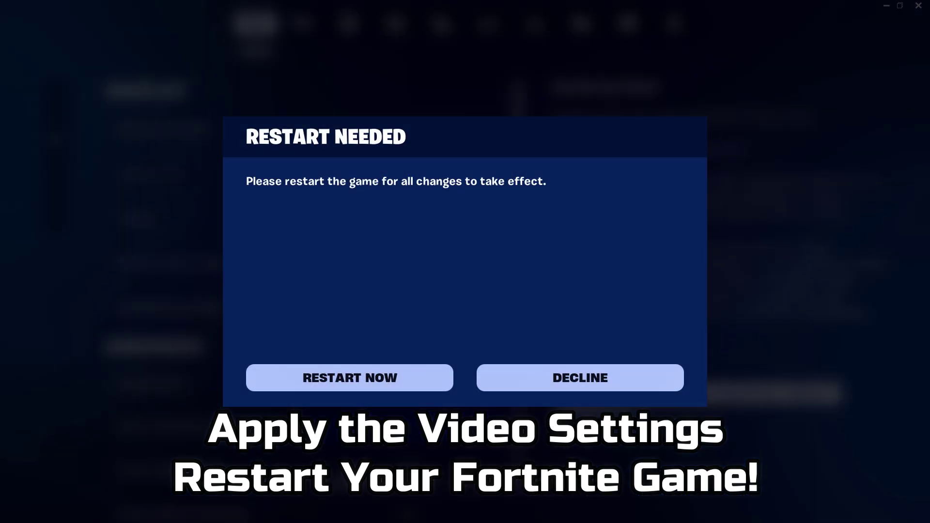
click(361, 378)
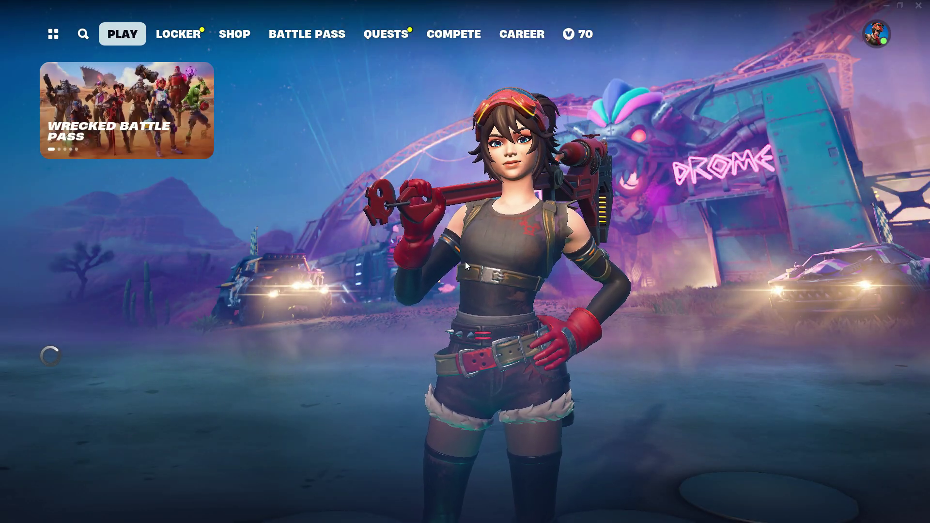
Reopen the game's video settings and set Window Mode to Fullscreen with a 1920 x 1080 16:9 resolution
click(877, 34)
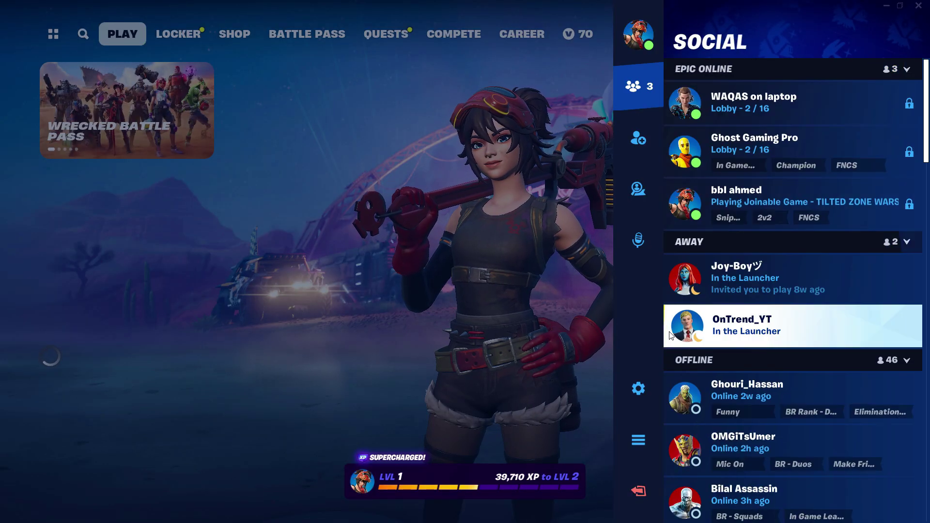
click(638, 388)
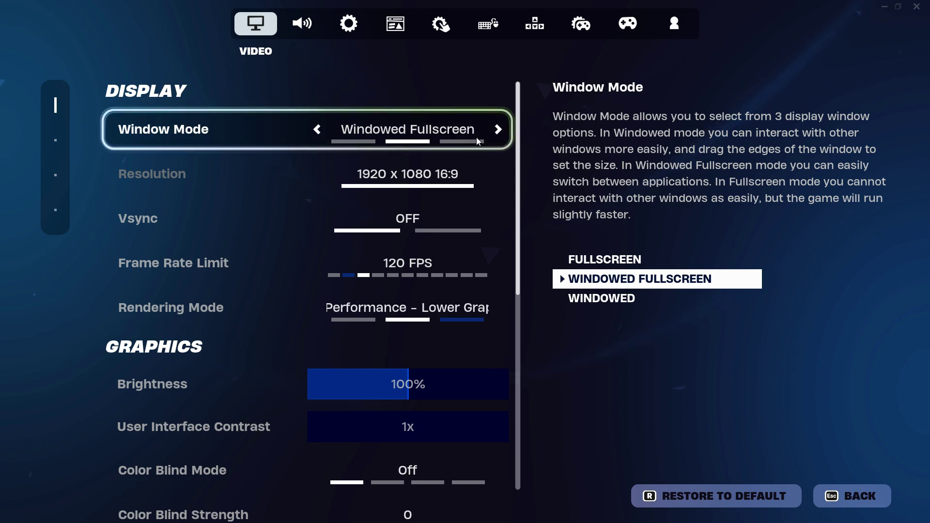
click(498, 129)
click(498, 129)
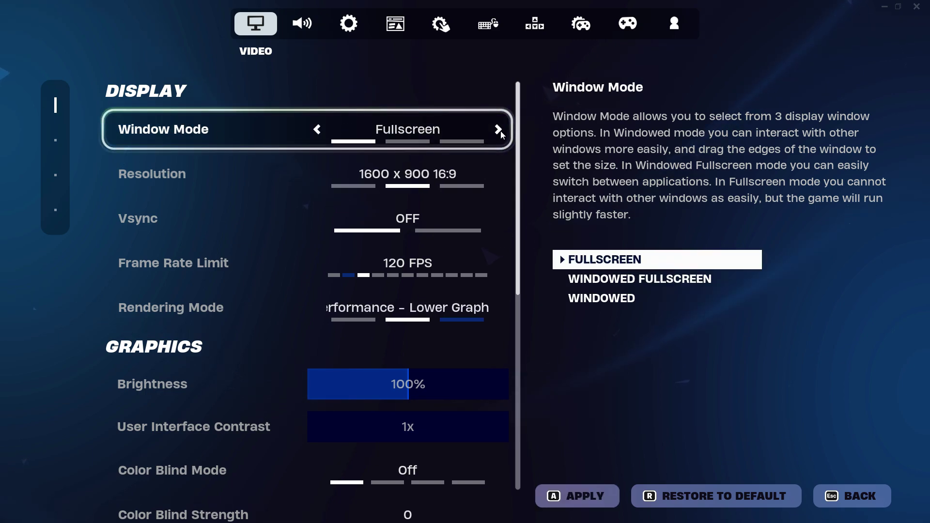
click(459, 191)
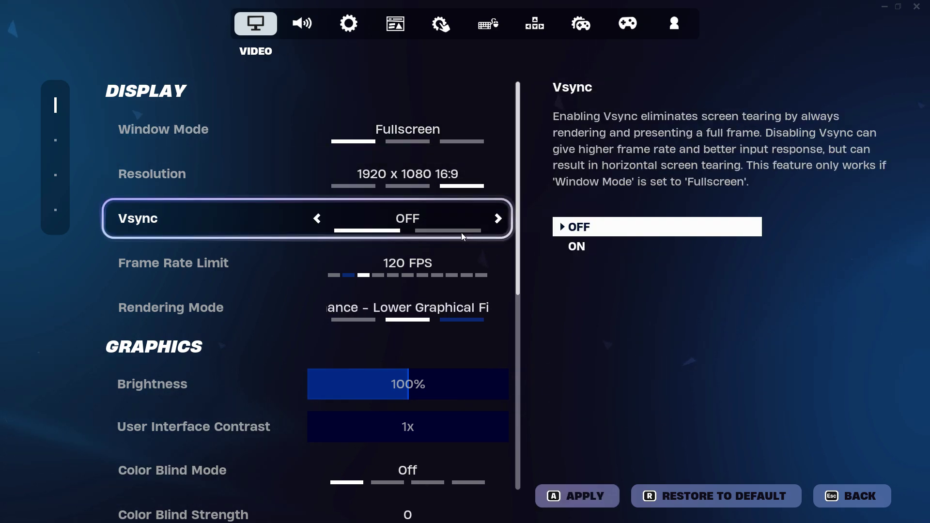
Set the Frame Rate Limit to 240 FPS in the display settings
click(499, 263)
click(500, 263)
click(501, 263)
click(502, 262)
click(503, 260)
click(503, 261)
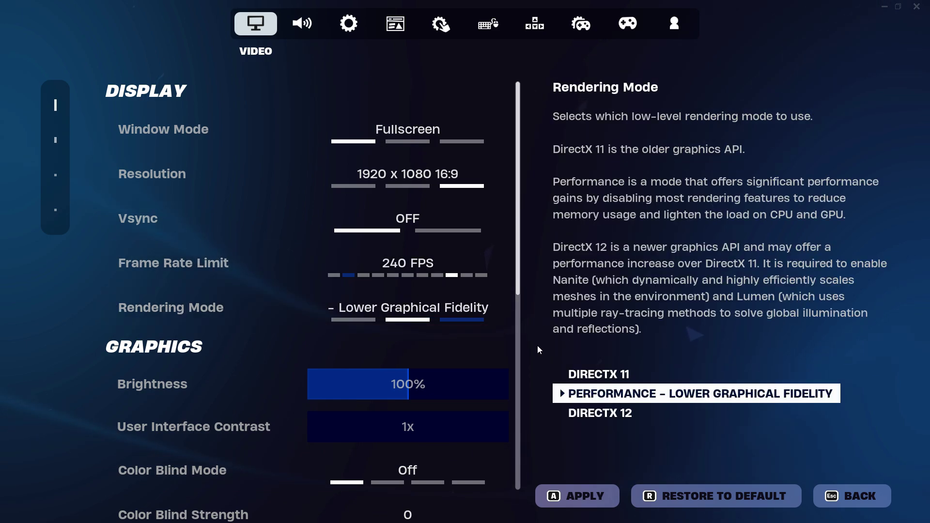
In the Performance Mode graphics quality settings, set View Distance to Epic, Textures to Low and Meshes to High
drag(521, 283, 531, 367)
scroll(535, 417, down, 5)
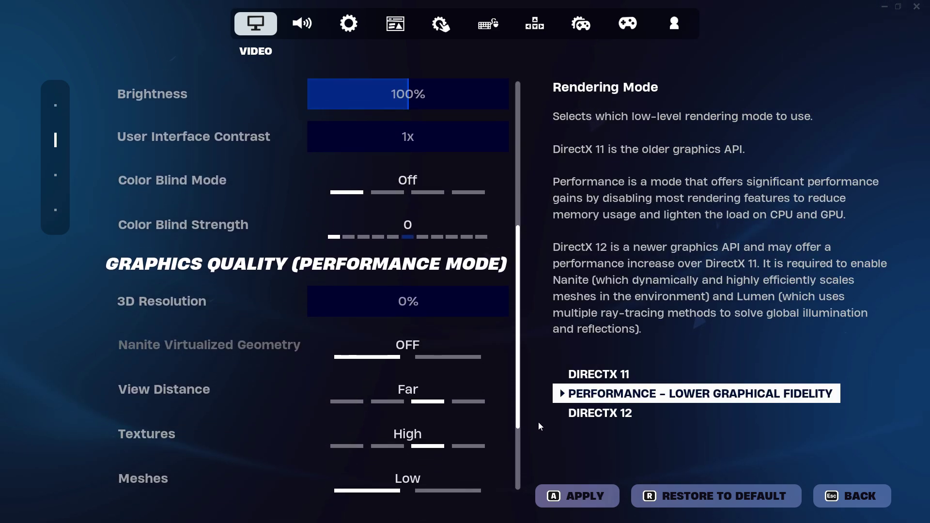
click(499, 351)
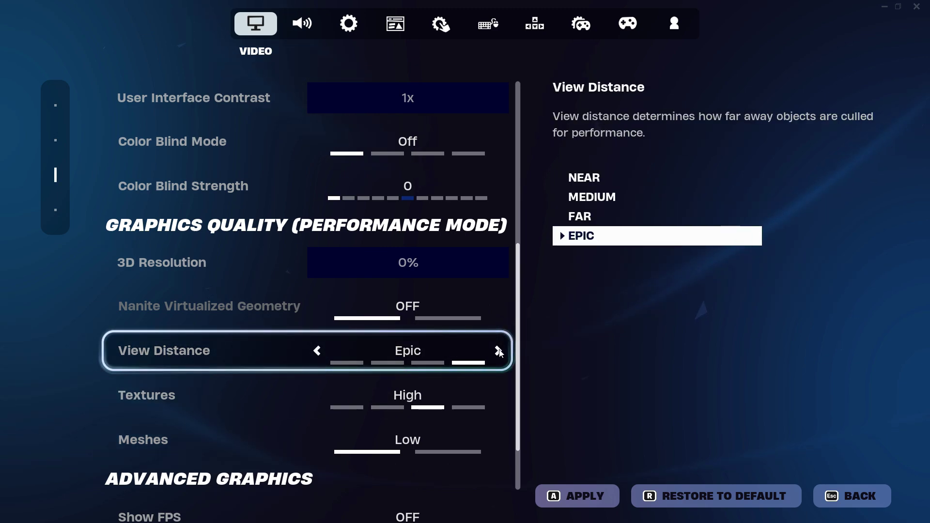
click(502, 393)
click(503, 393)
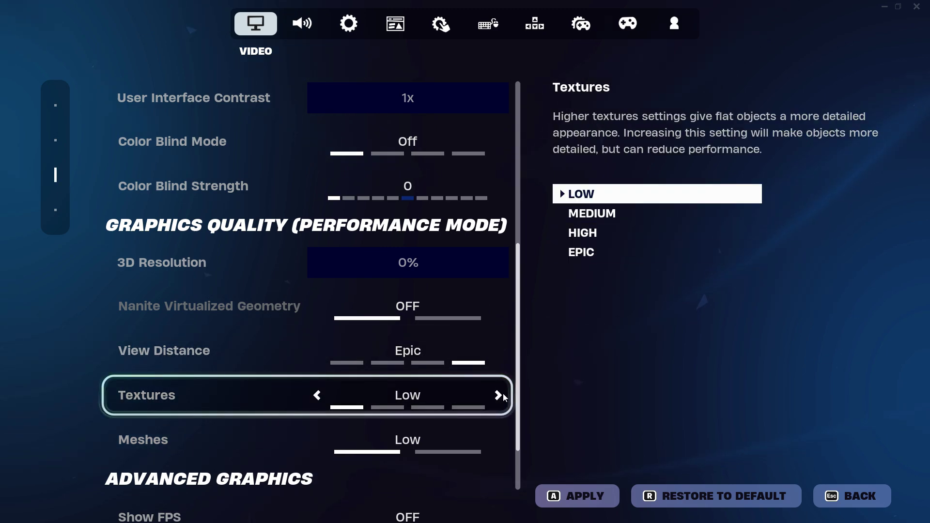
click(497, 440)
Turn on Show FPS in the advanced graphics settings, then apply and keep the changed video settings
scroll(522, 368, down, 2)
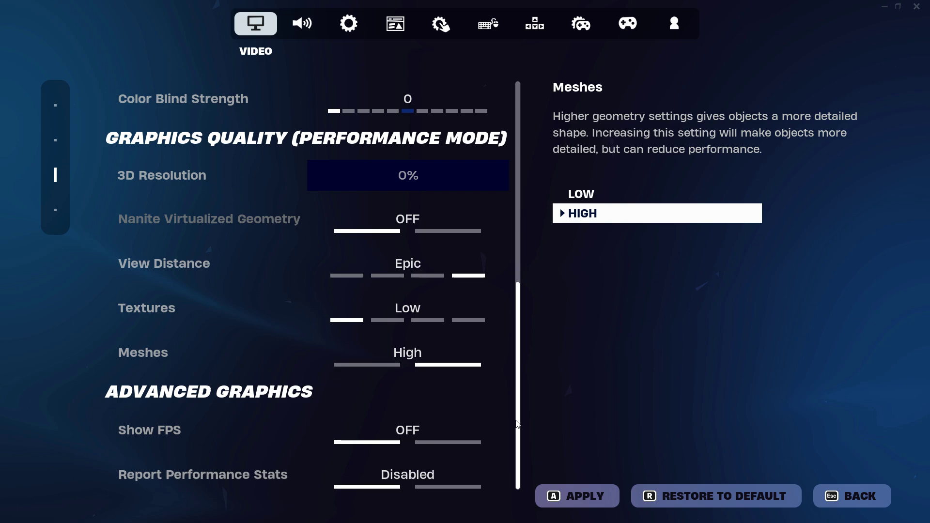
click(503, 429)
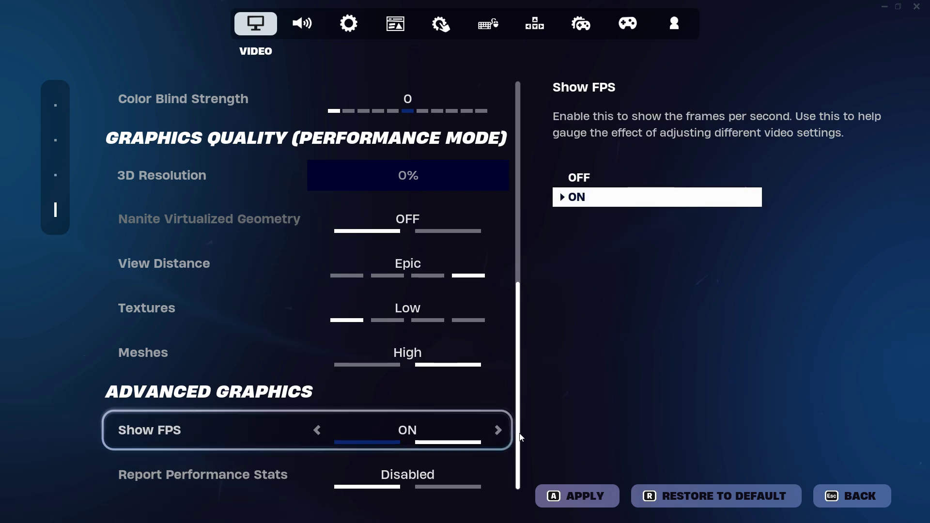
click(575, 499)
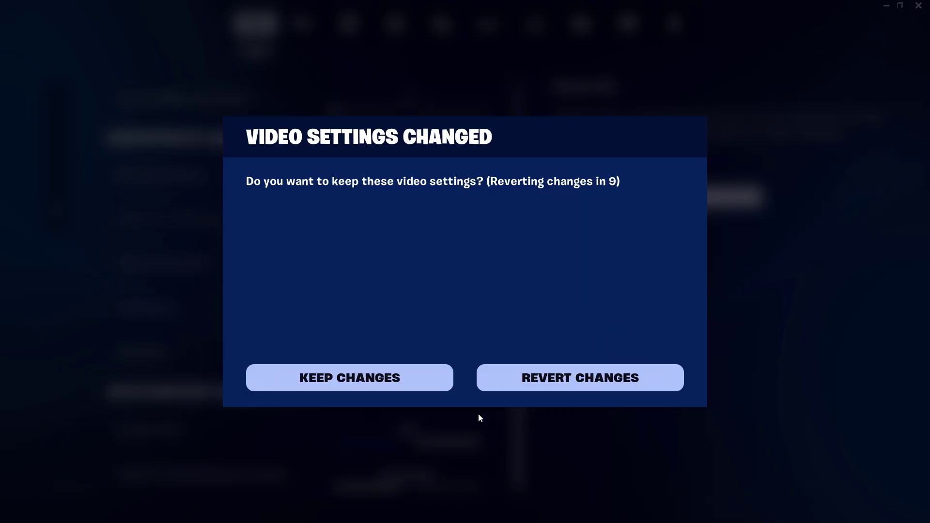
click(342, 383)
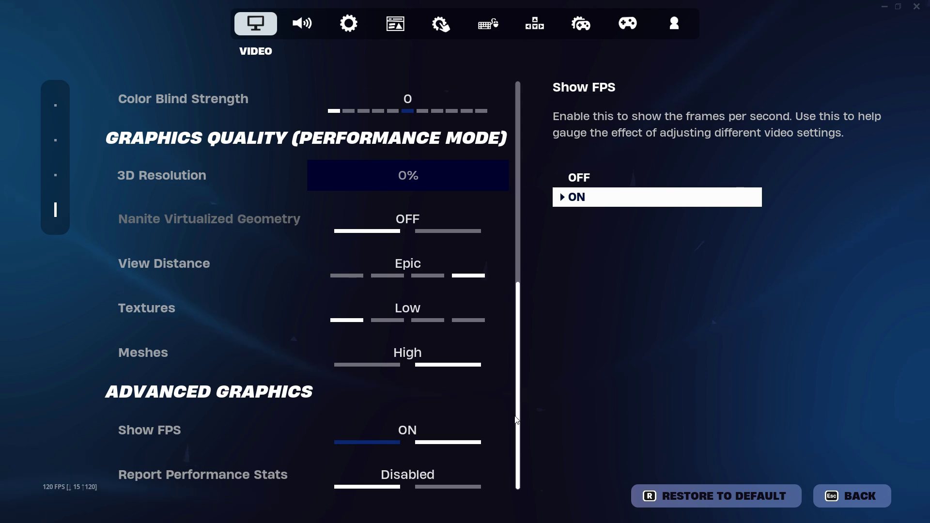
Review the display settings, leave the settings screen, and skip the cinematic to reach the Battle Royale lobby
drag(517, 375, 524, 176)
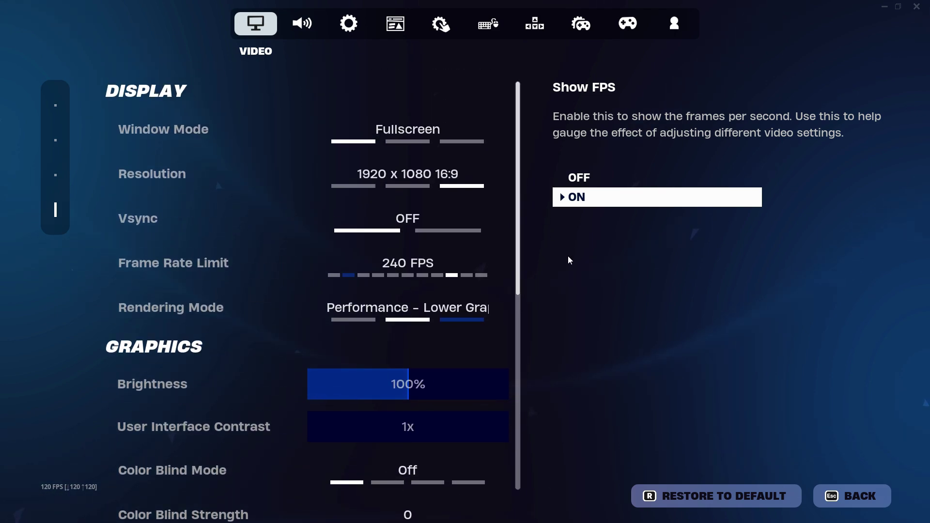
click(866, 495)
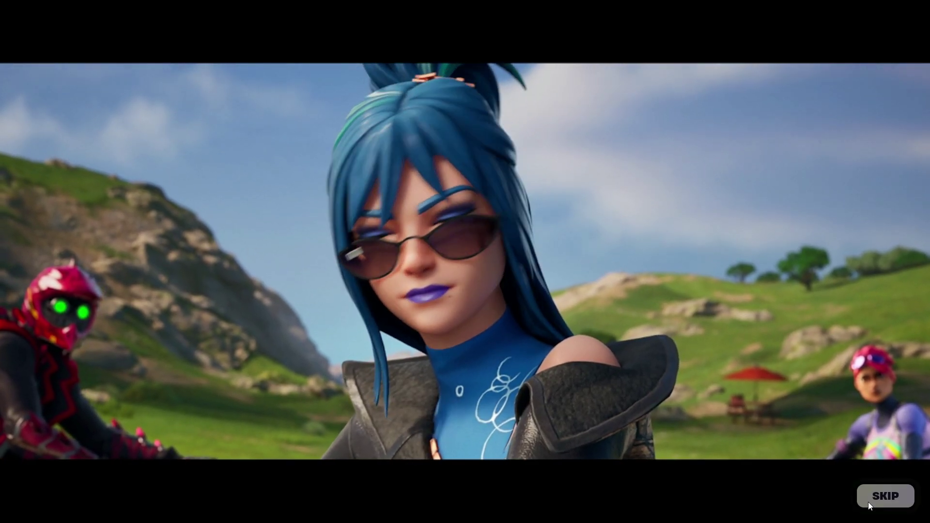
click(868, 502)
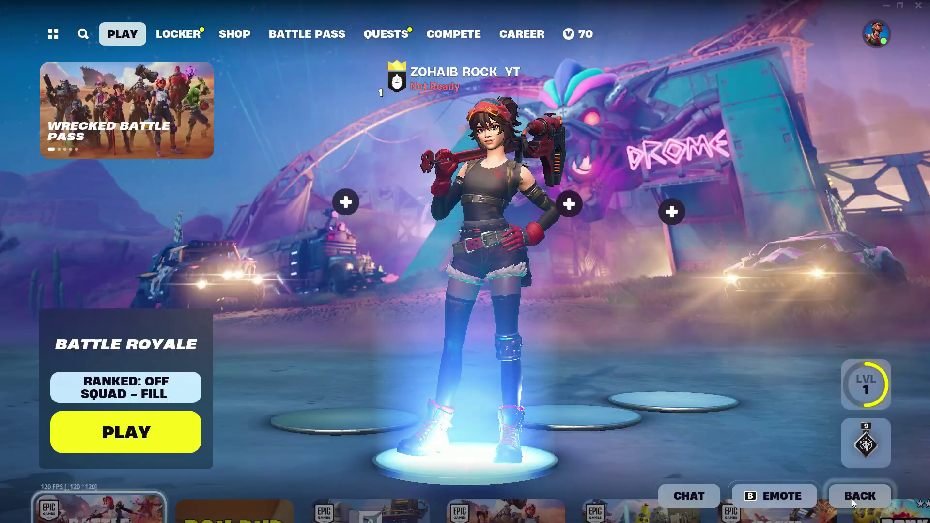